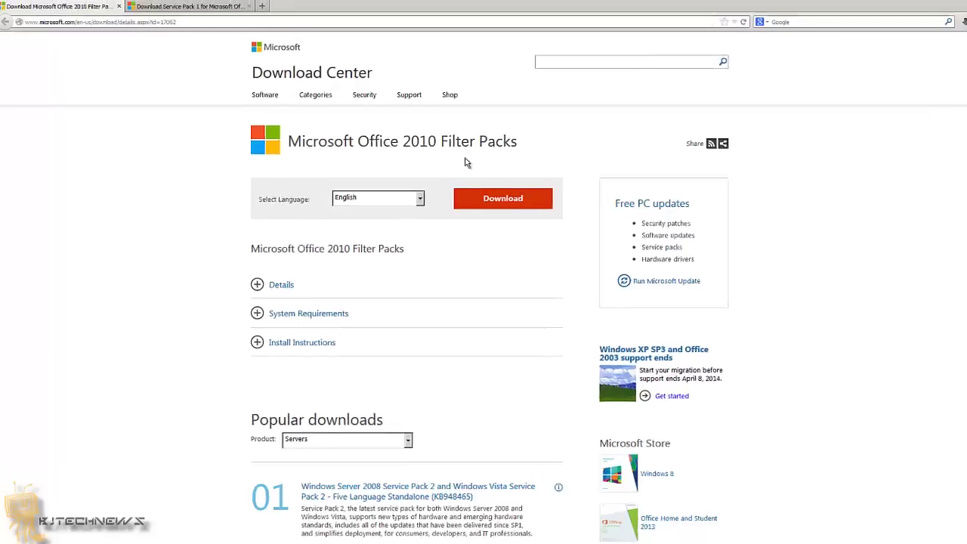
# Switch between the Office 2010 Filter Packs and KB2460041 64-bit SP1 tabs, ending on SP1
pyautogui.click(217, 45)
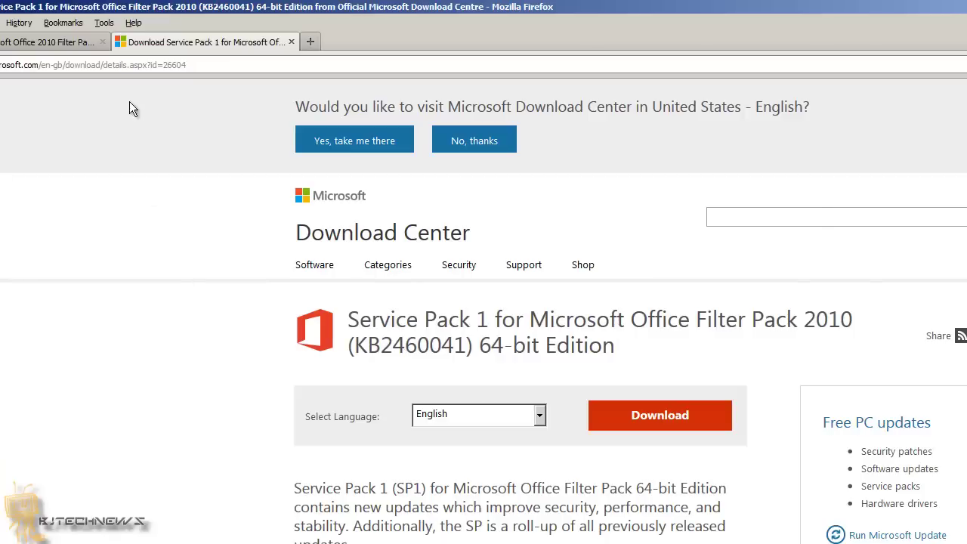
pyautogui.click(49, 41)
pyautogui.click(142, 44)
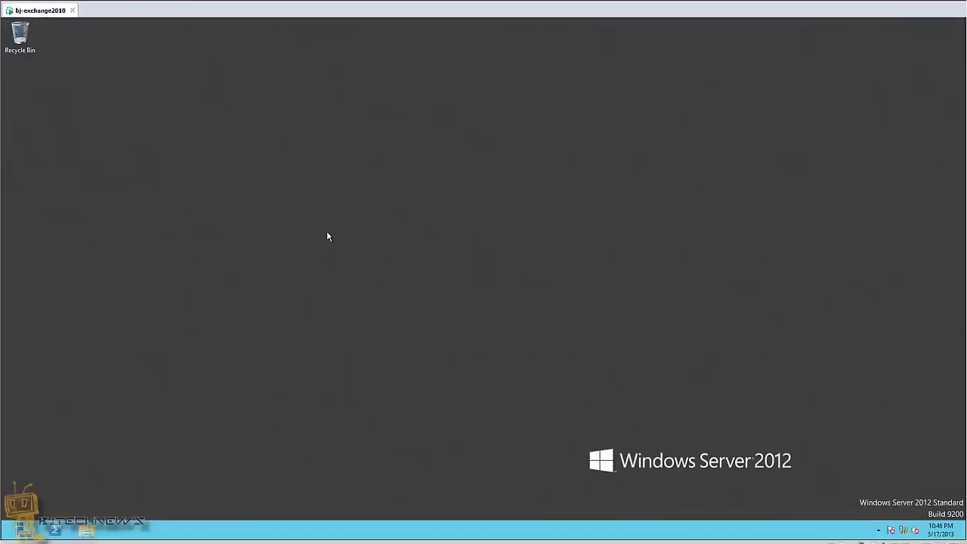
# Browse in File Explorer to the exchange_2010_files folder on Shared Folders (Z:)
pyautogui.hotkey('ctrl', 'alt', 'Return')
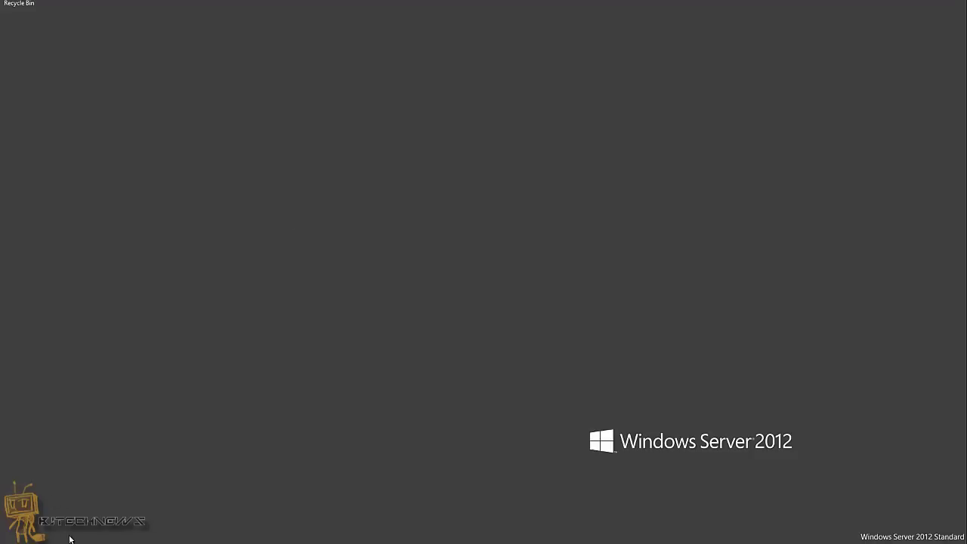
pyautogui.press('super+e')
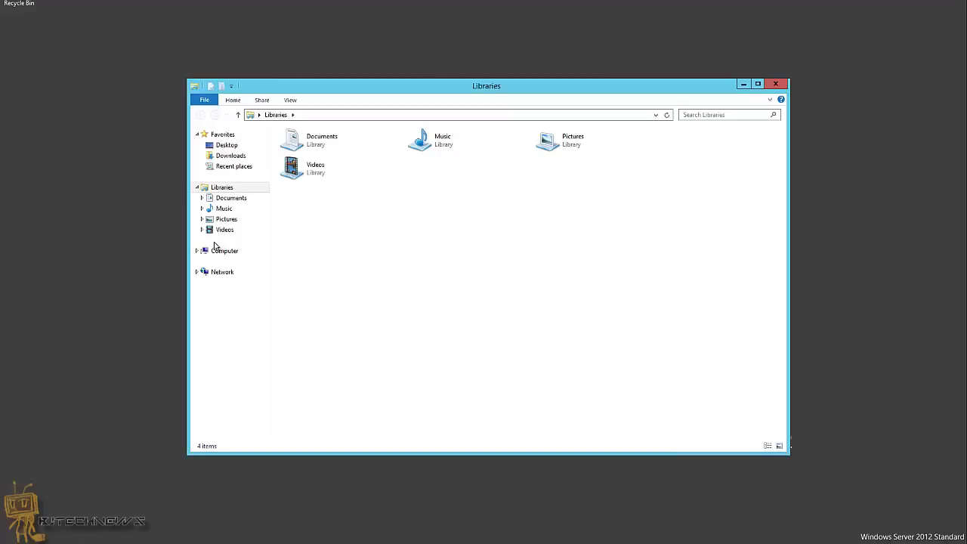
pyautogui.click(234, 253)
pyautogui.doubleClick(349, 237)
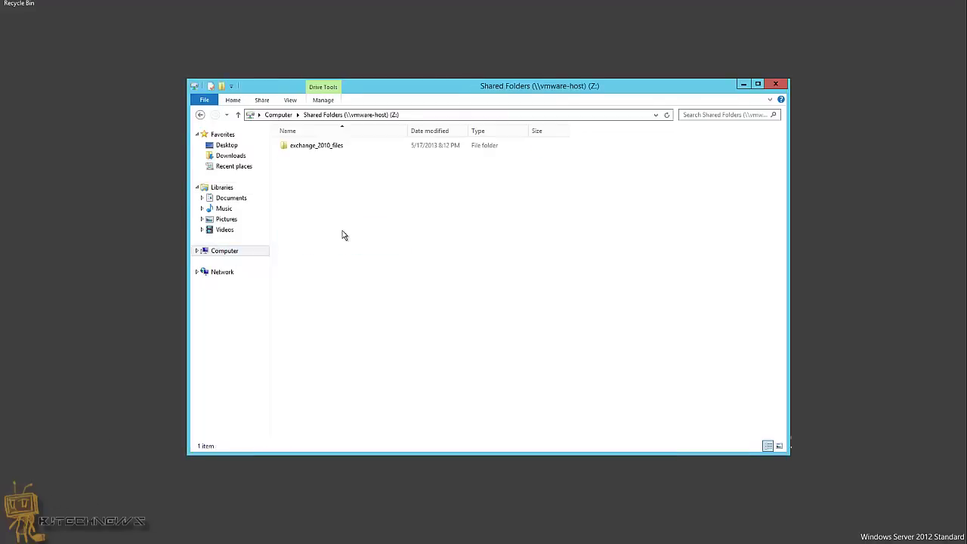
pyautogui.doubleClick(318, 147)
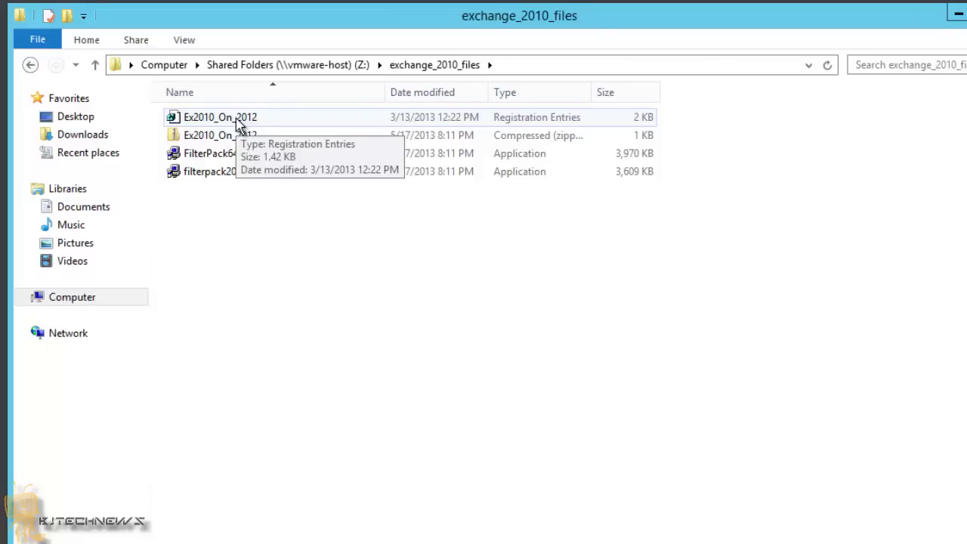
# Open Ex2010_On_2012 in Notepad via Edit to read its registry entries, then close it
pyautogui.click(238, 123)
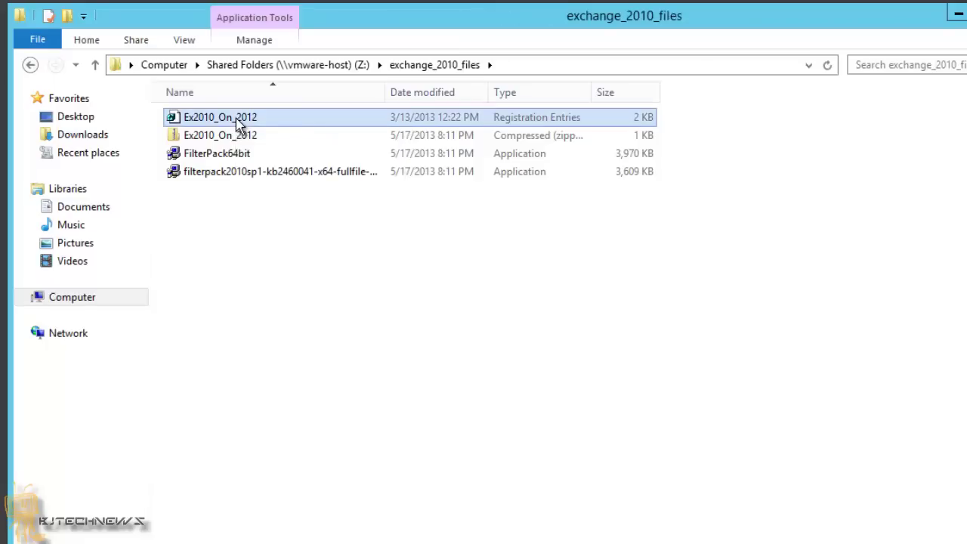
pyautogui.rightClick(238, 123)
pyautogui.click(274, 149)
pyautogui.click(567, 350)
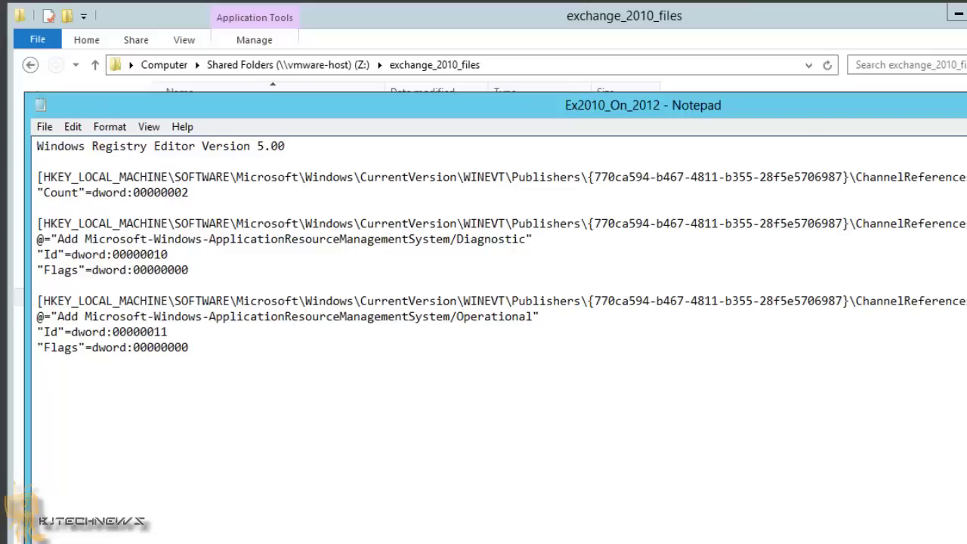
pyautogui.hotkey('alt', 'F4')
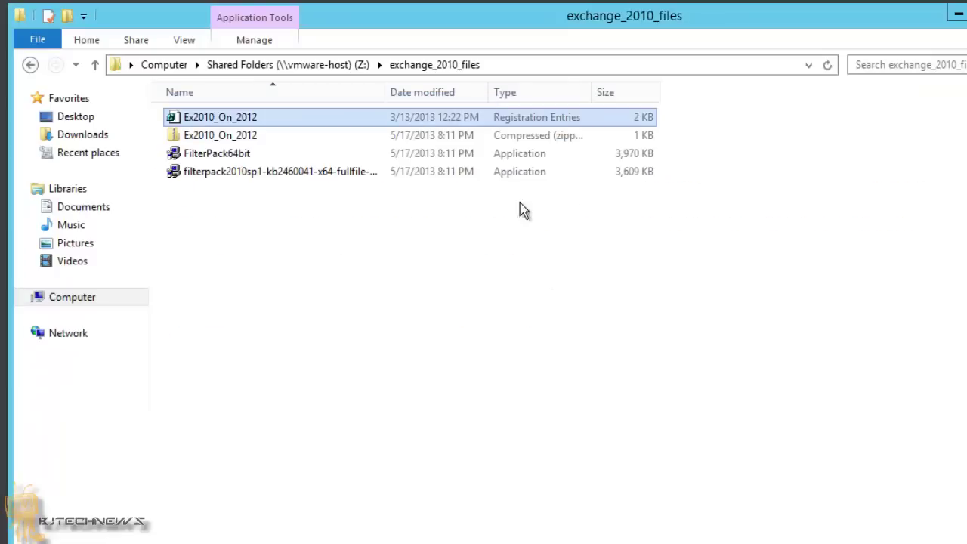
# Install Microsoft Filter Pack 2.0 from FilterPack64bit, accepting its license terms
pyautogui.doubleClick(234, 155)
pyautogui.click(575, 350)
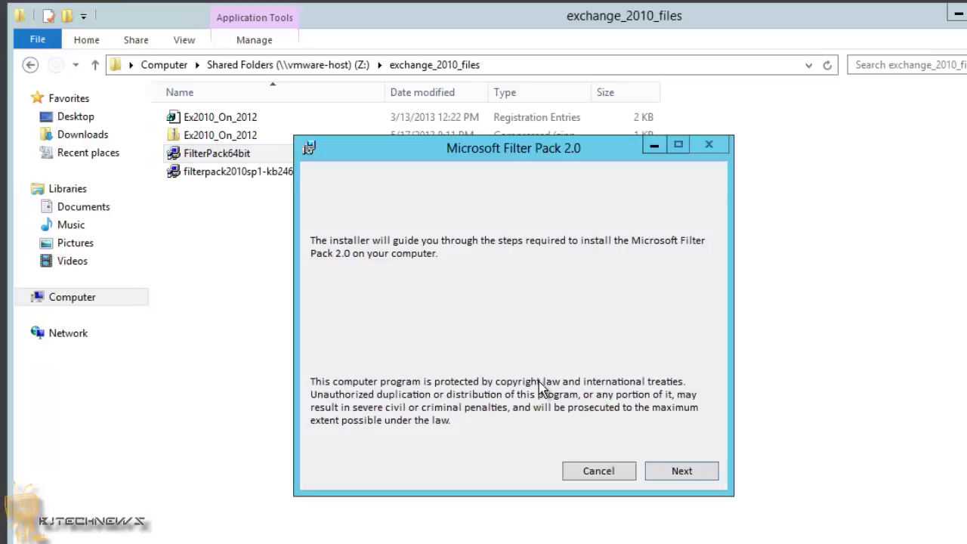
pyautogui.click(683, 476)
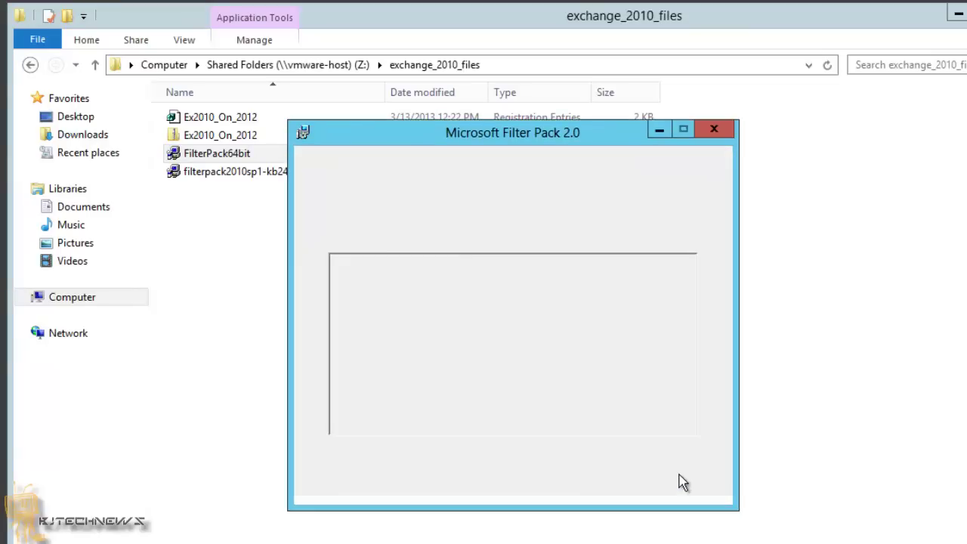
pyautogui.click(334, 454)
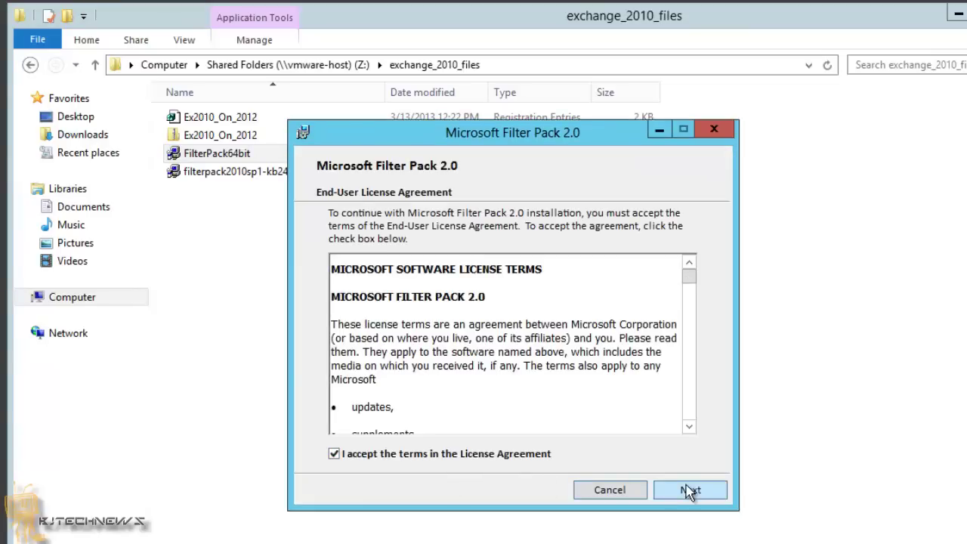
pyautogui.click(686, 487)
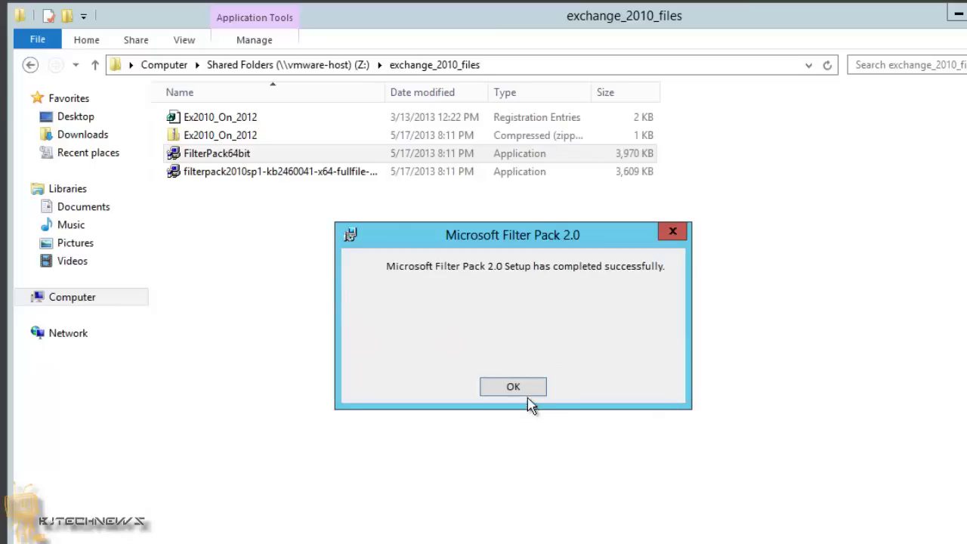
pyautogui.click(528, 390)
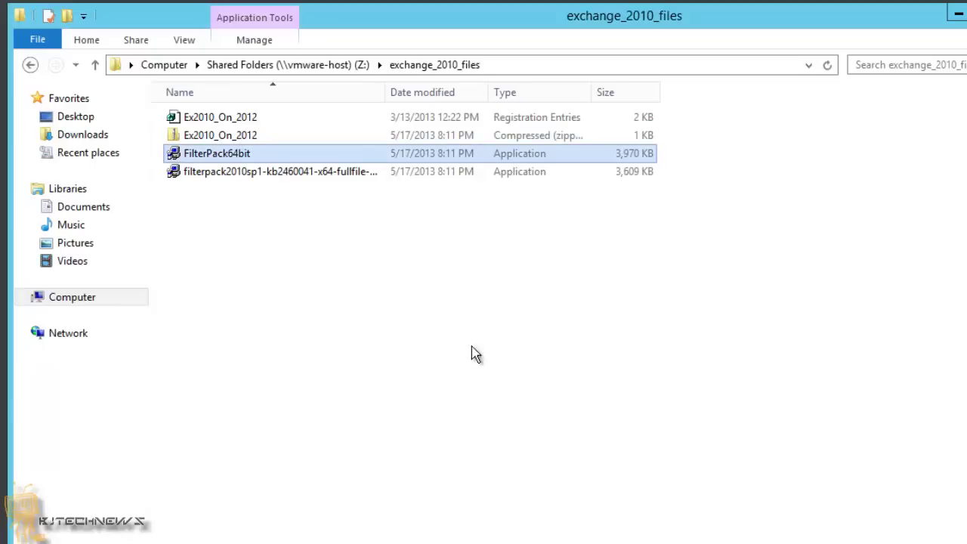
# Install Filter Pack Service Pack 1 from filterpack2010sp1, accepting its license terms
pyautogui.doubleClick(261, 175)
pyautogui.click(556, 352)
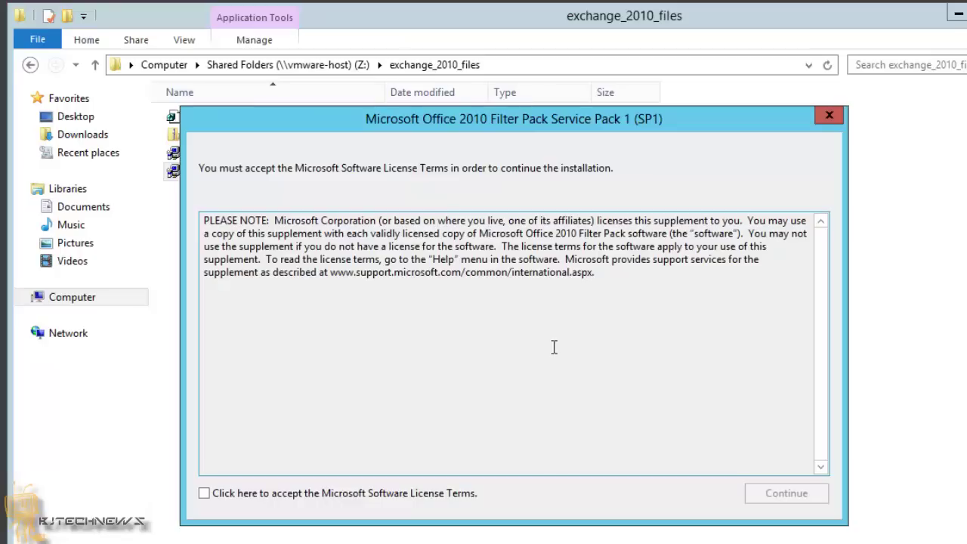
pyautogui.click(312, 496)
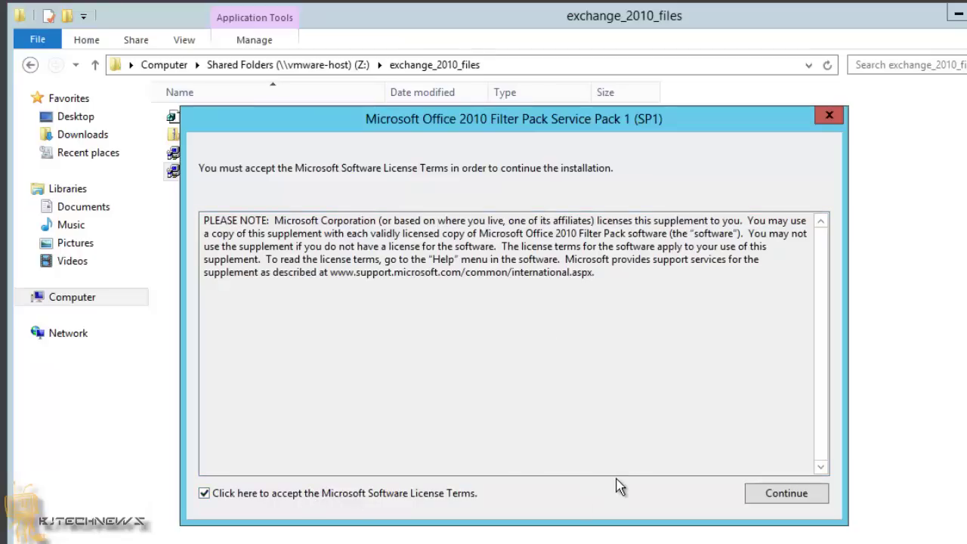
pyautogui.click(777, 499)
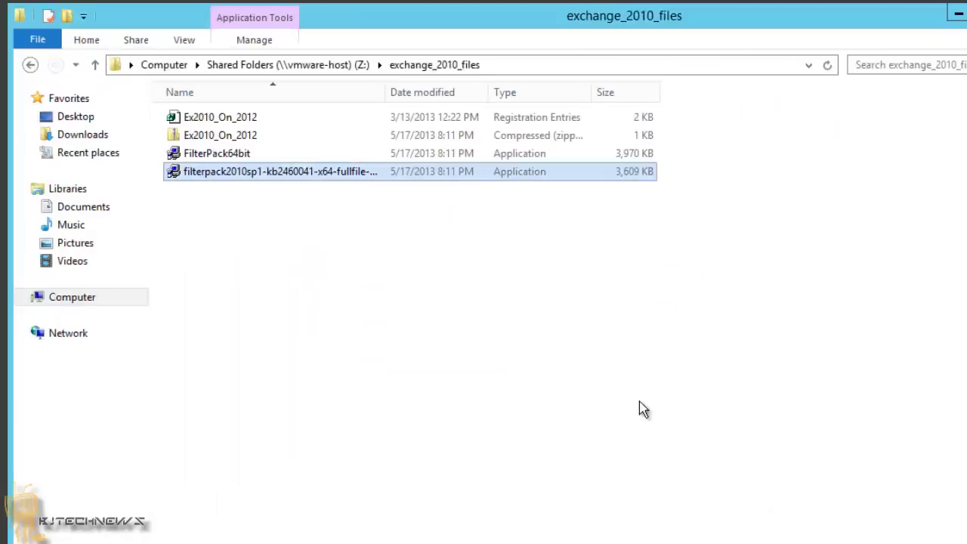
pyautogui.click(224, 123)
# Merge Ex2010_On_2012.reg into the registry, confirming the warning and success message
pyautogui.rightClick(226, 120)
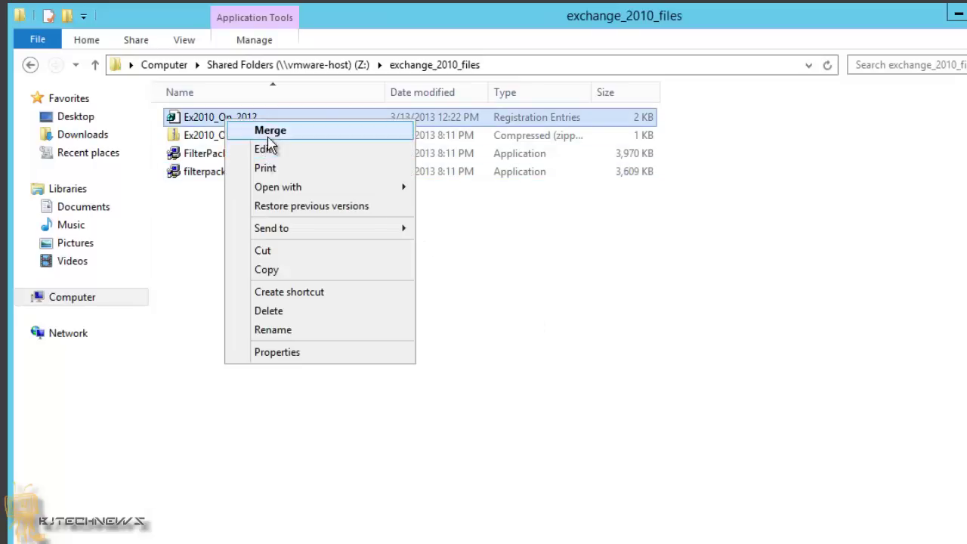
pyautogui.click(268, 133)
pyautogui.click(580, 352)
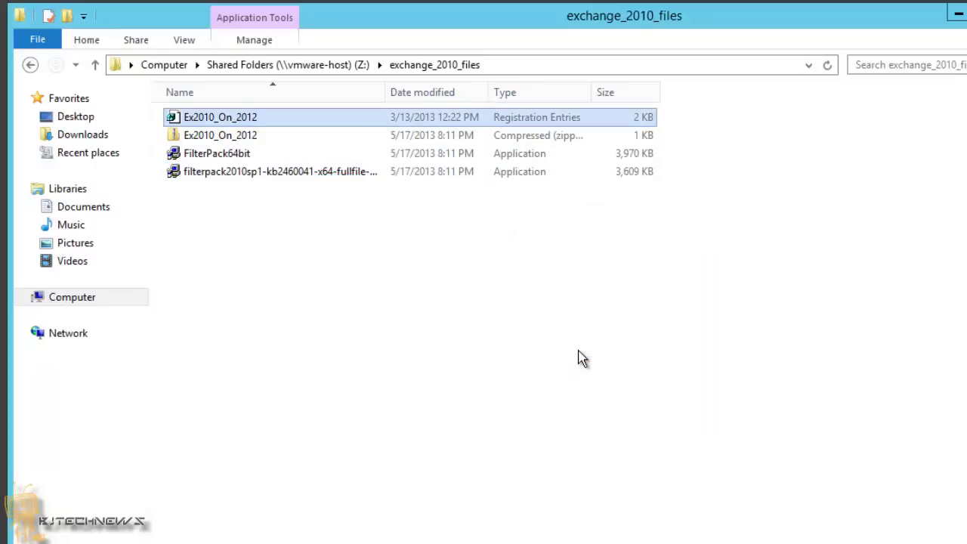
pyautogui.click(637, 347)
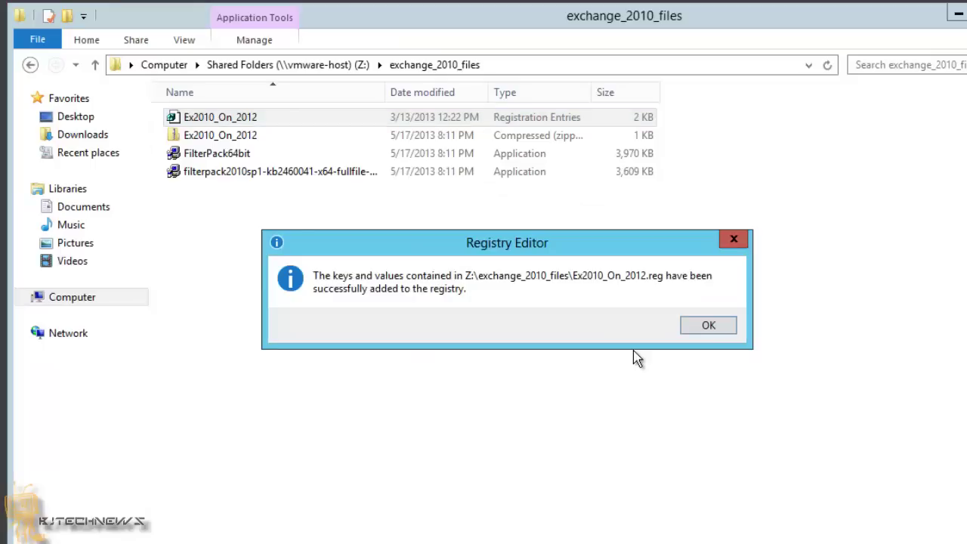
pyautogui.click(711, 336)
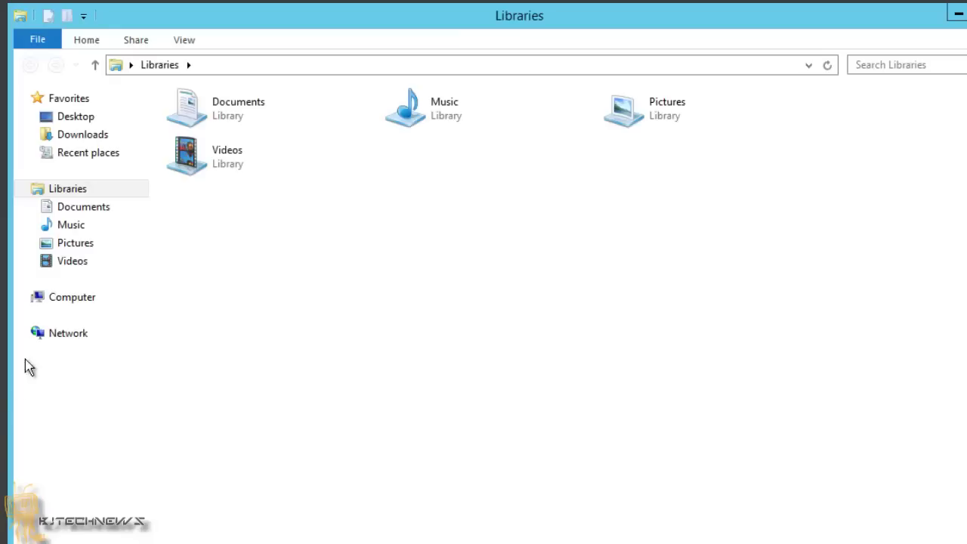
# Run setup from the E2K10SP1 DVD, then close the .NET Framework 3.5 failure notice and setup
pyautogui.click(59, 302)
pyautogui.rightClick(455, 201)
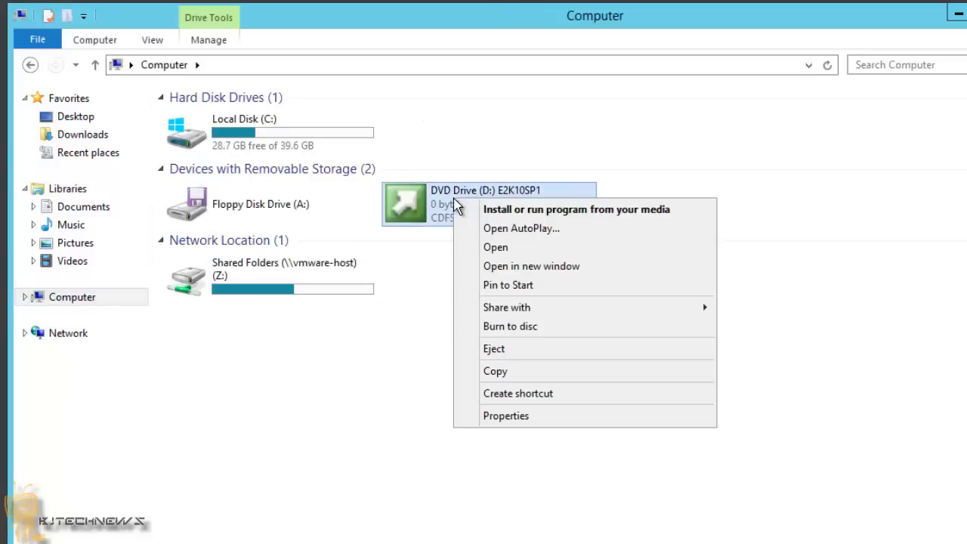
pyautogui.click(520, 212)
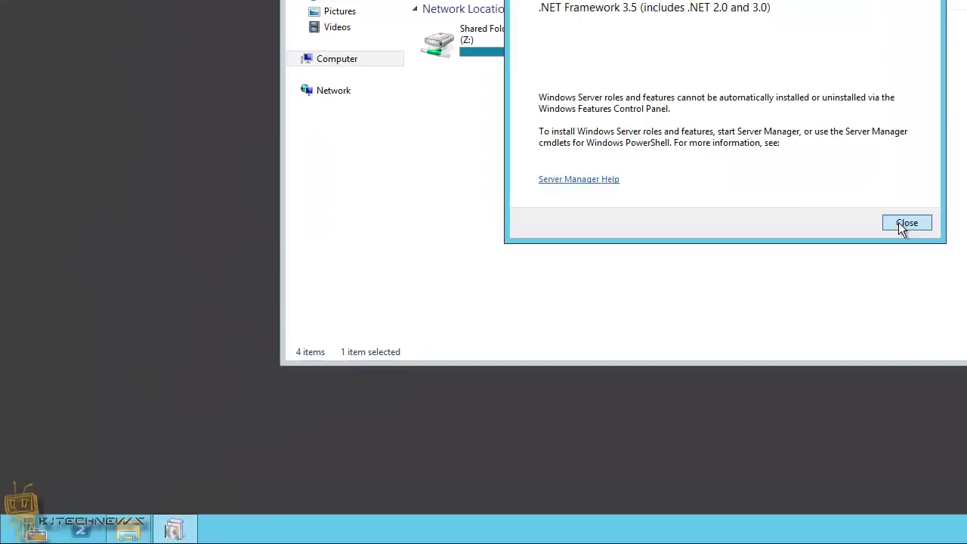
pyautogui.click(721, 484)
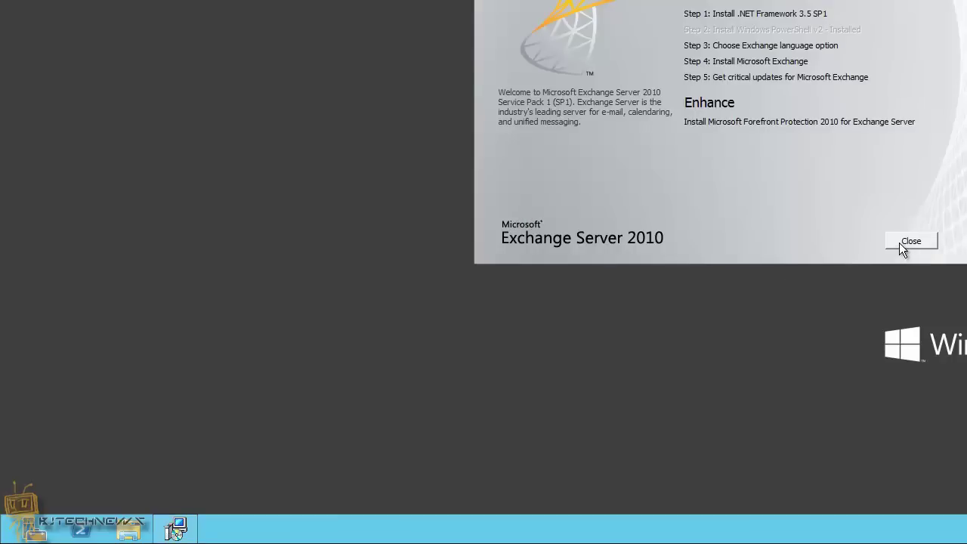
pyautogui.click(903, 242)
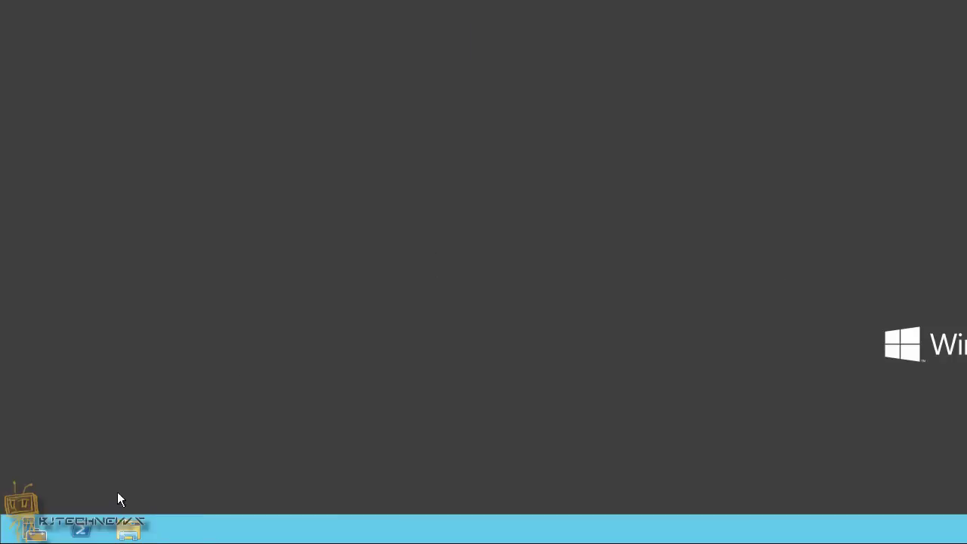
# Launch PowerShell as administrator and copy the Add-WindowsFeature line from the Notepad++ notes
pyautogui.rightClick(81, 535)
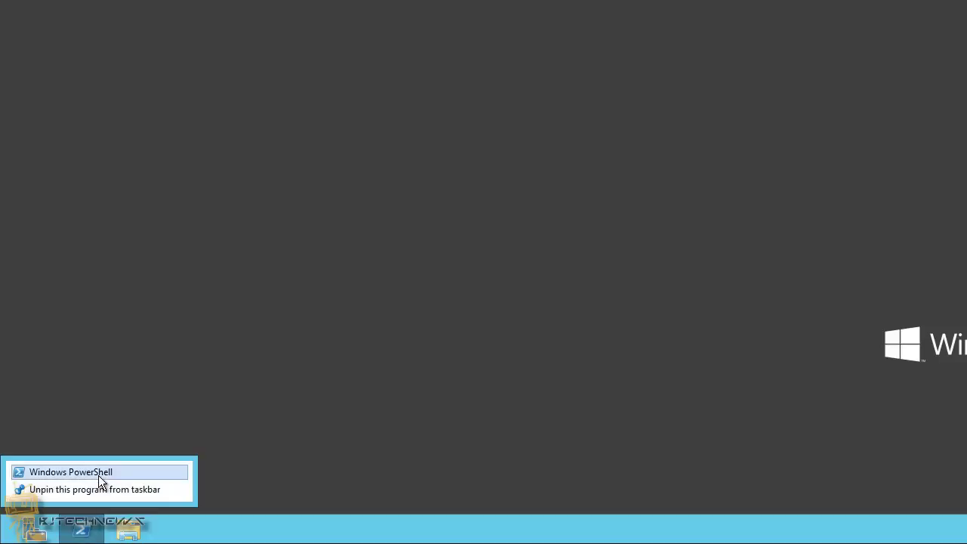
pyautogui.rightClick(99, 475)
pyautogui.click(150, 428)
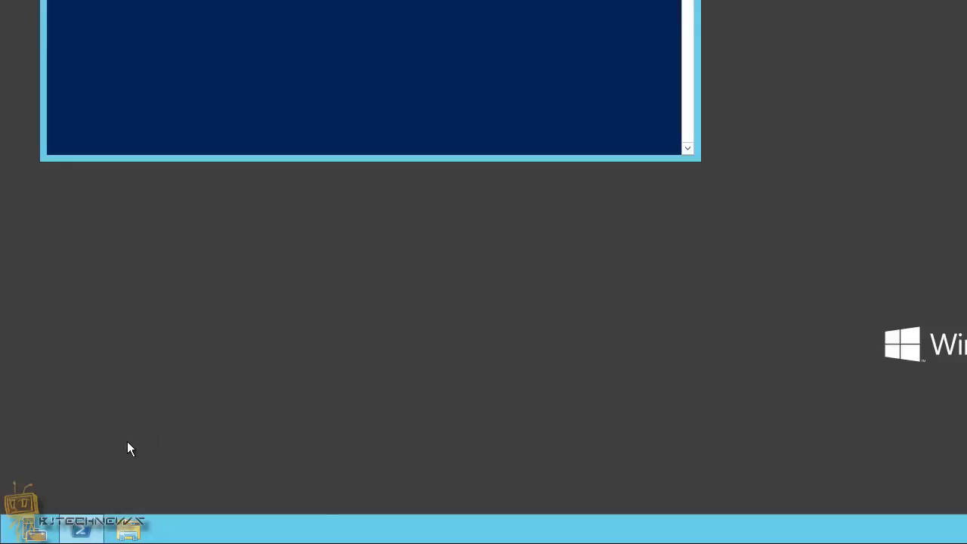
pyautogui.moveTo(353, 1); pyautogui.dragTo(597, 3)
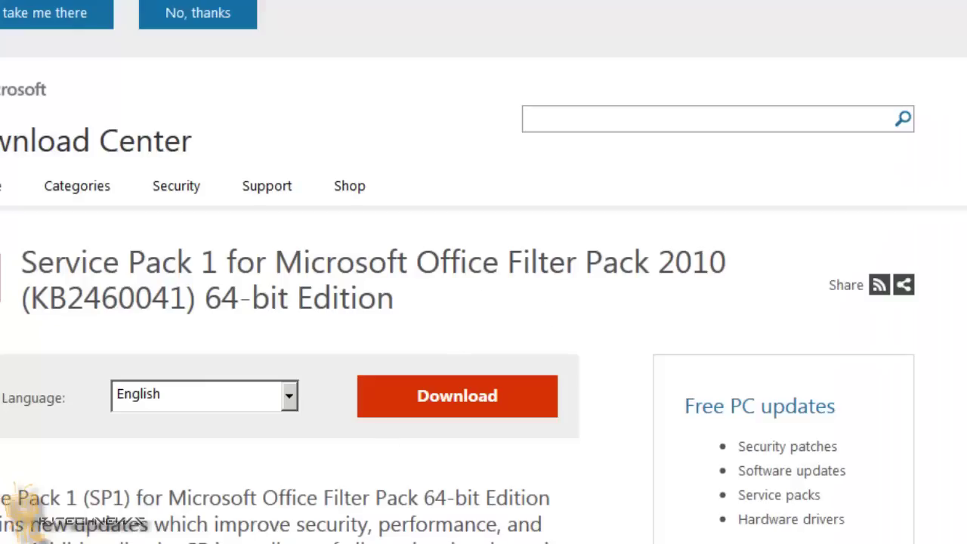
pyautogui.hotkey('alt', 'Tab')
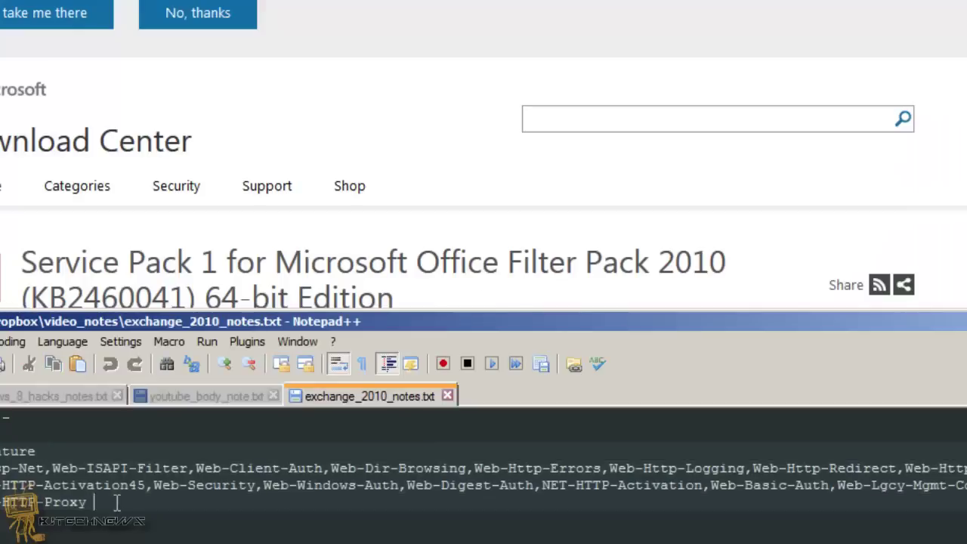
pyautogui.hotkey('shift', 'Up')
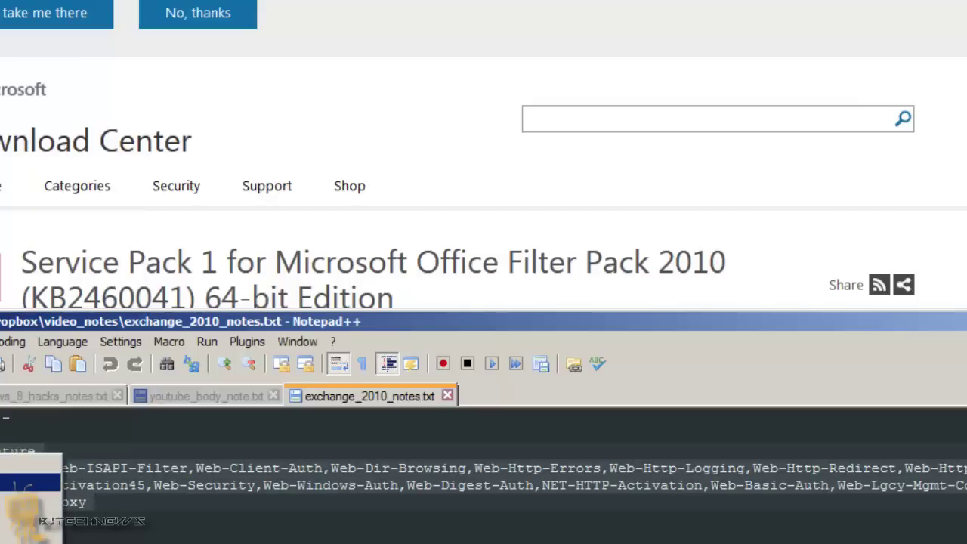
pyautogui.hotkey('alt', 'Tab')
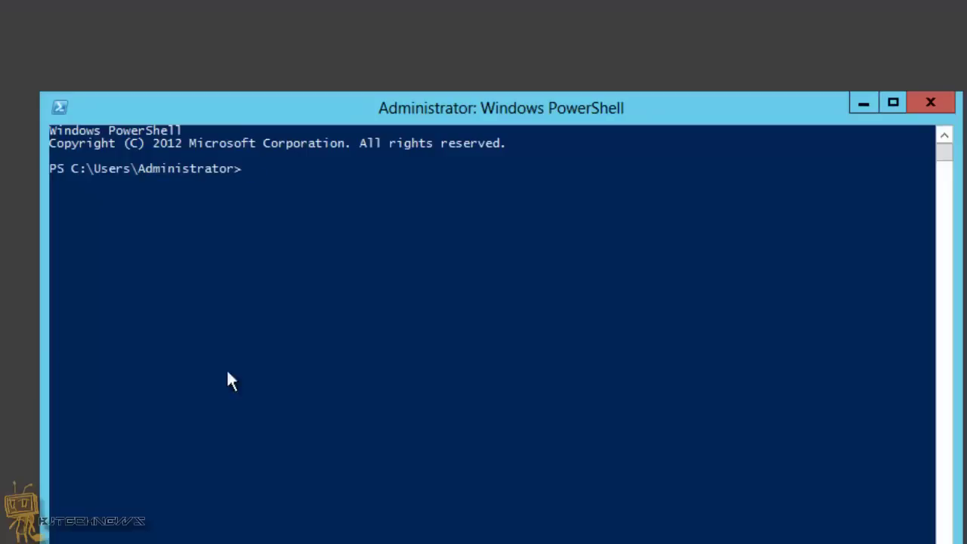
# Paste and run the Add-WindowsFeature command to install .NET Framework 3.5, then exit PowerShell
pyautogui.rightClick(265, 200)
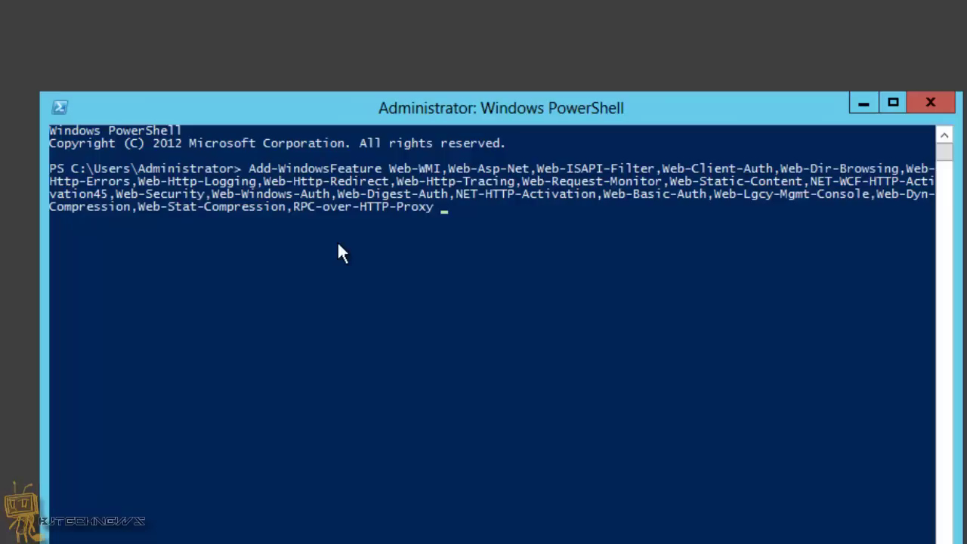
pyautogui.press('Return')
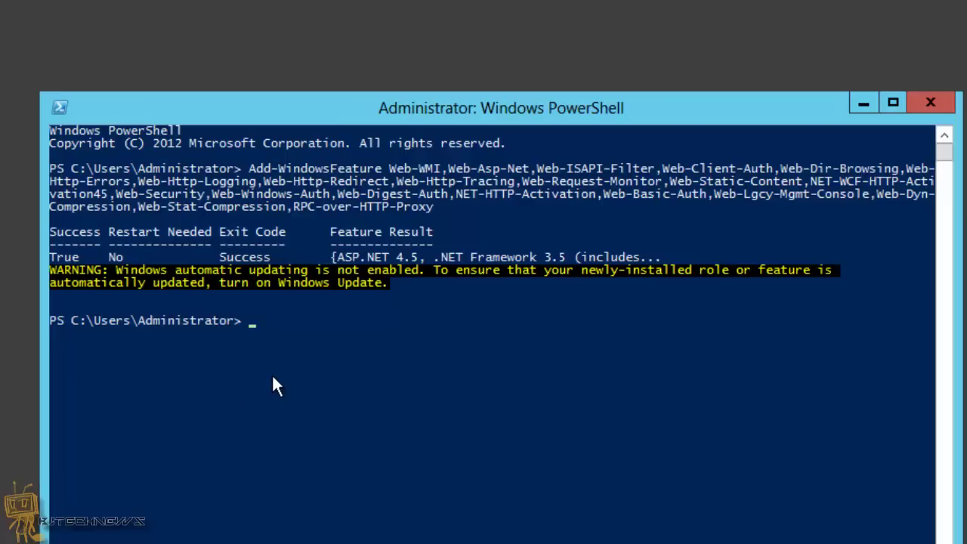
pyautogui.write('exit')
pyautogui.press('Return')
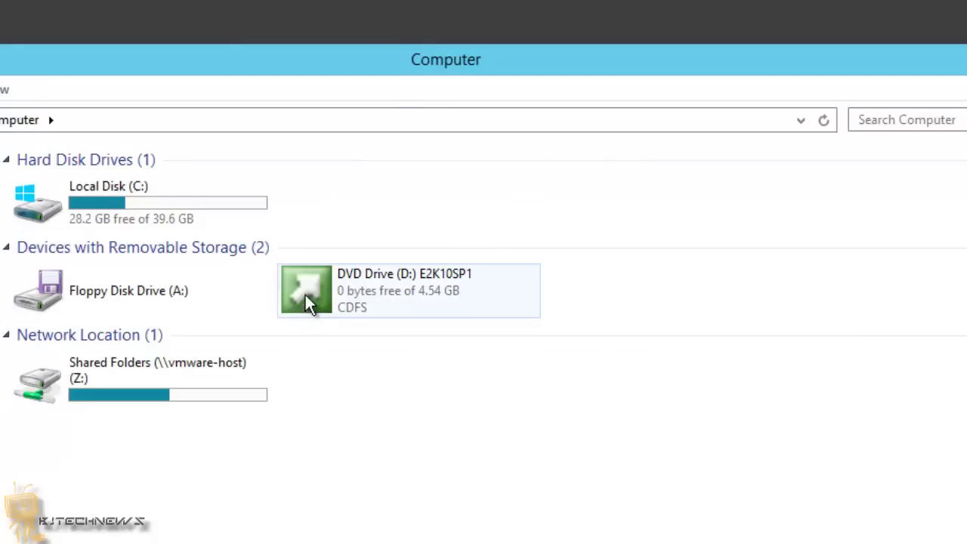
# Run Exchange setup from DVD Drive (D:), install only DVD languages, and start Step 4
pyautogui.rightClick(308, 300)
pyautogui.click(376, 315)
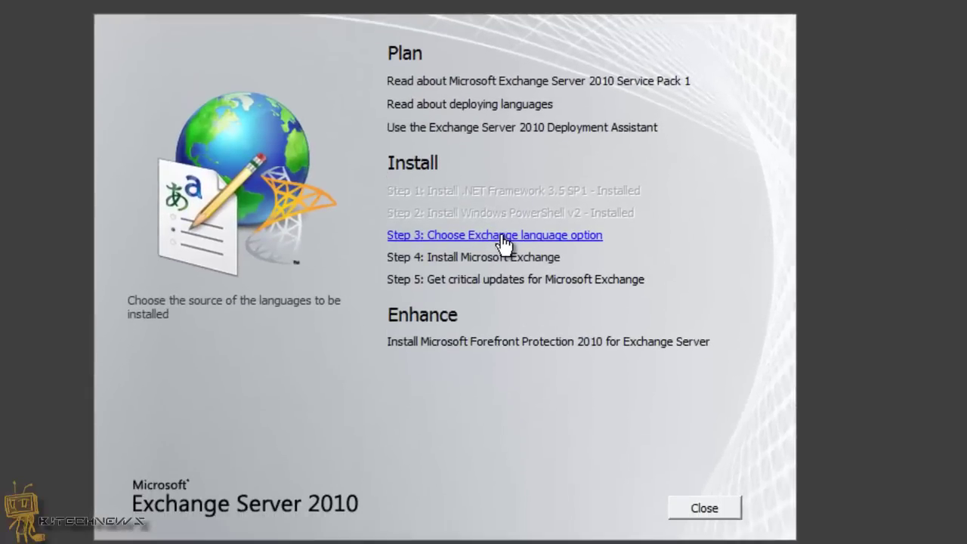
pyautogui.click(502, 236)
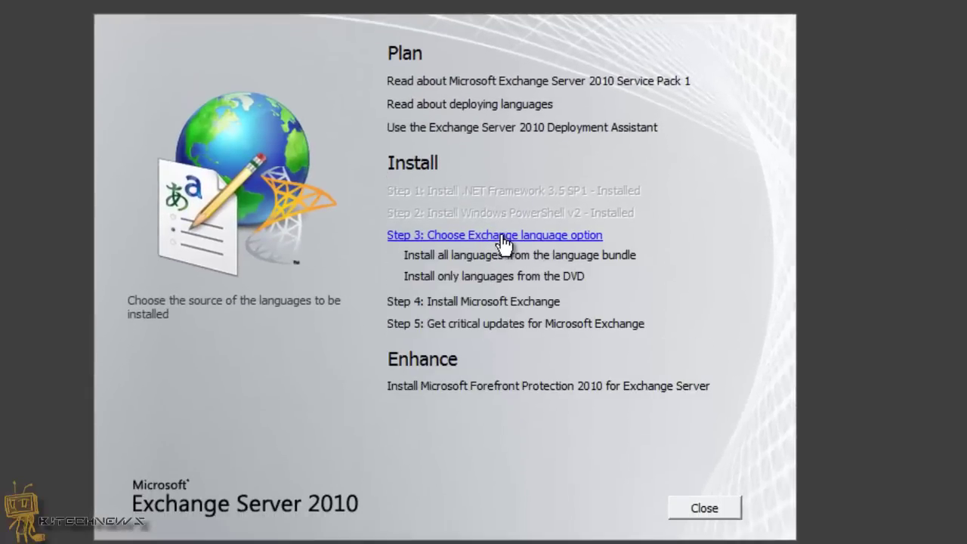
pyautogui.click(482, 278)
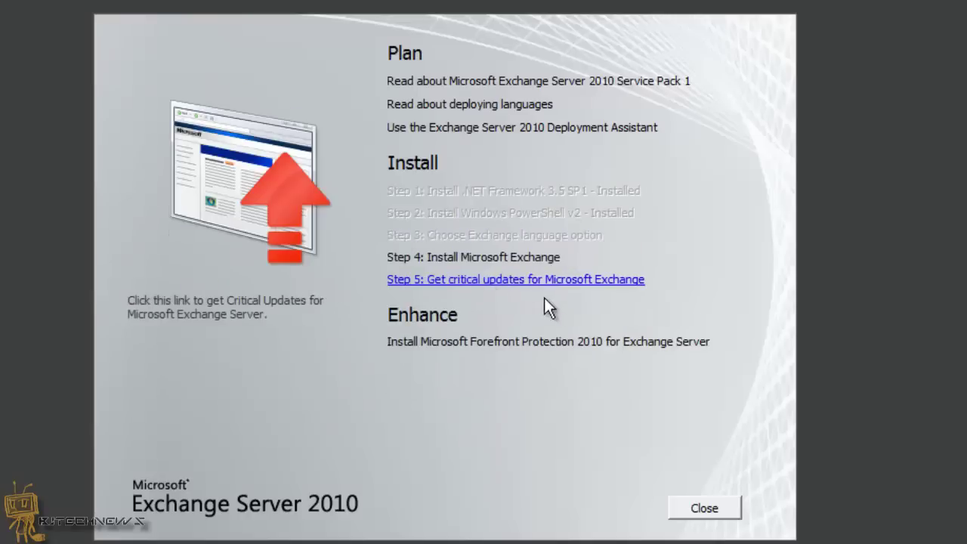
pyautogui.click(495, 258)
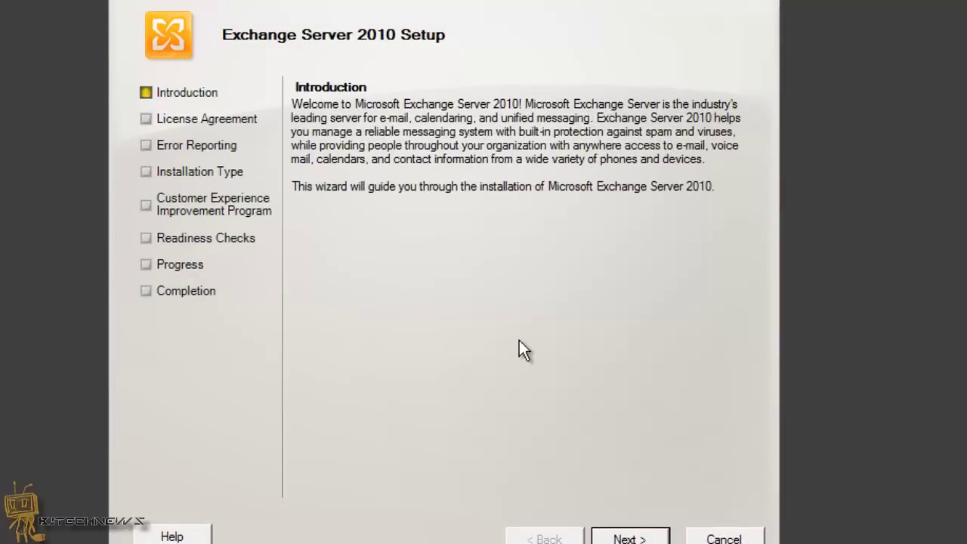
# Accept the license, keep No for error reporting, and enable automatic Windows Server role installation
pyautogui.click(628, 538)
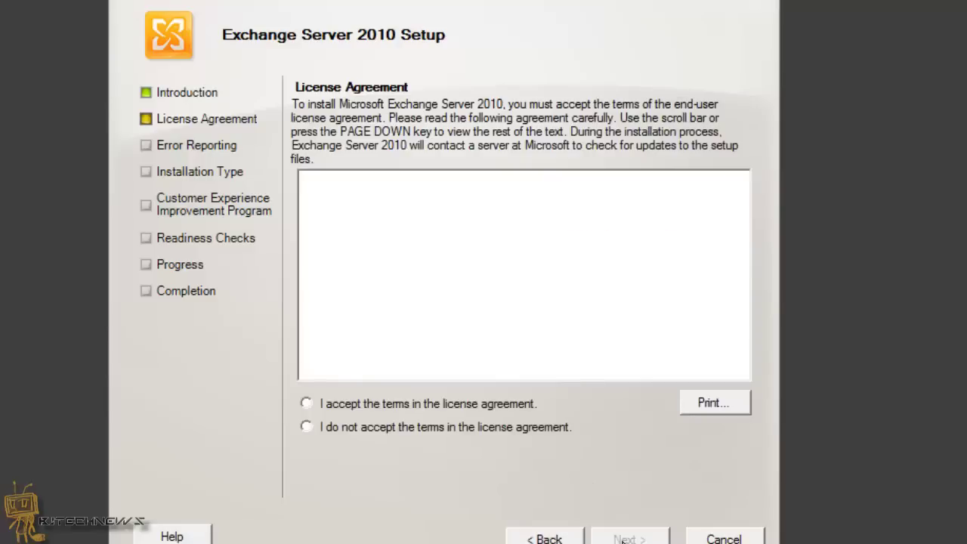
pyautogui.click(426, 409)
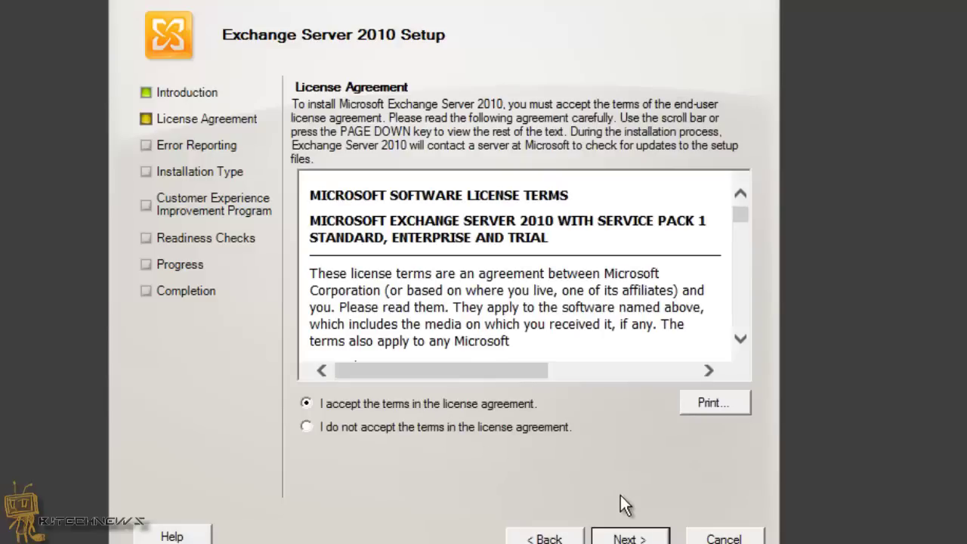
pyautogui.press('Return')
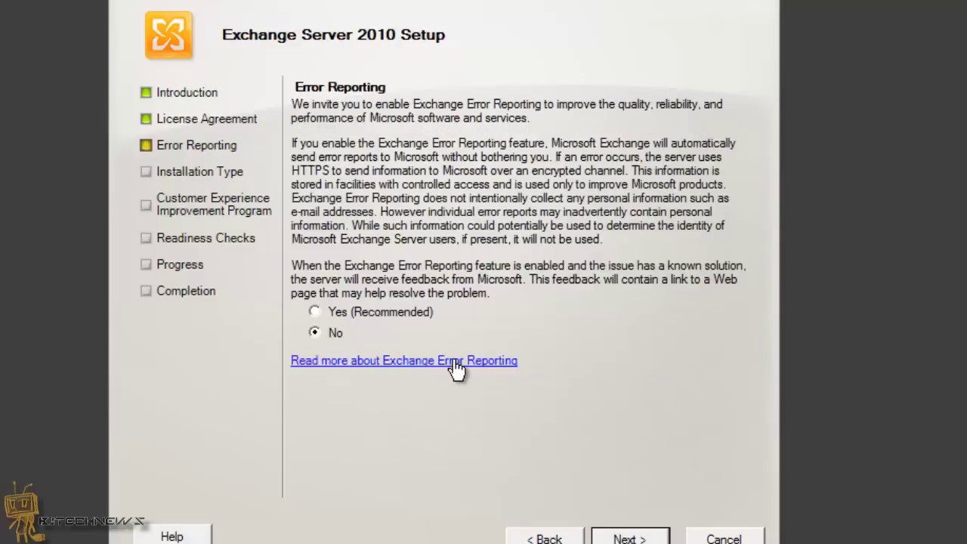
pyautogui.click(628, 538)
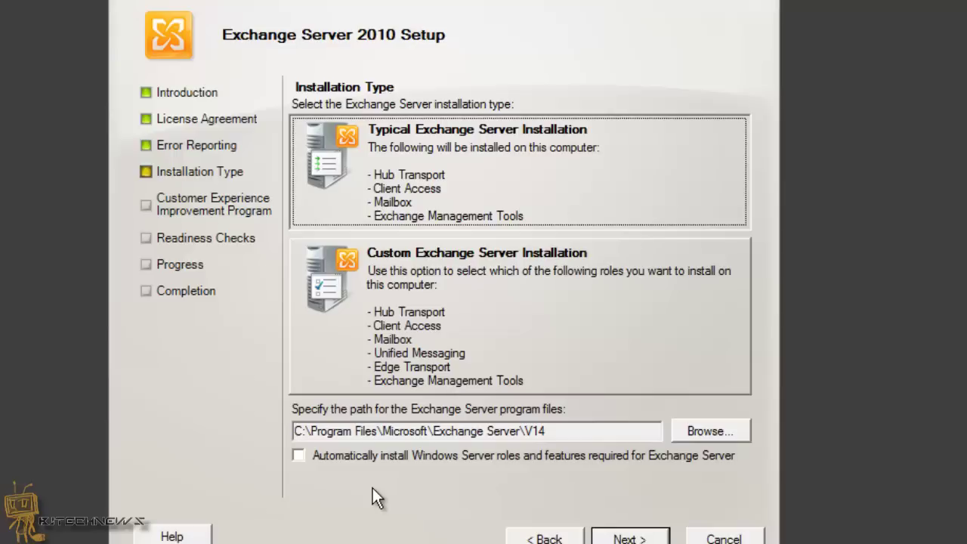
pyautogui.click(328, 458)
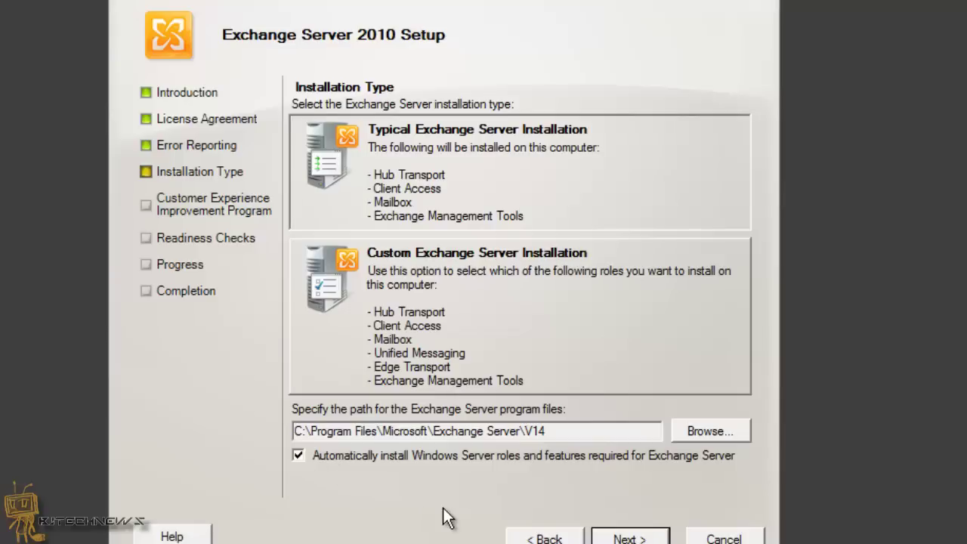
pyautogui.click(632, 539)
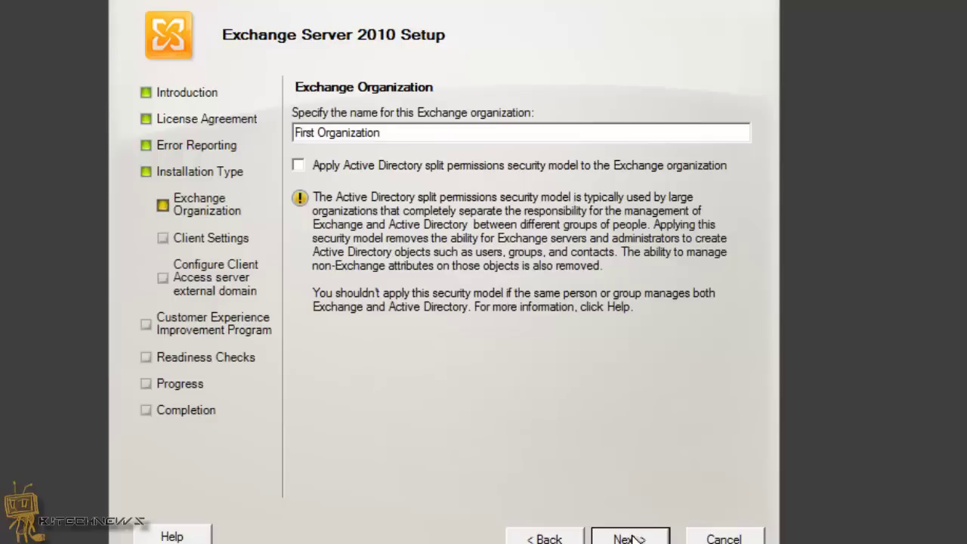
# Replace First Organization with BJTechNews and keep No for Outlook 2003 clients
pyautogui.moveTo(382, 134); pyautogui.dragTo(255, 137)
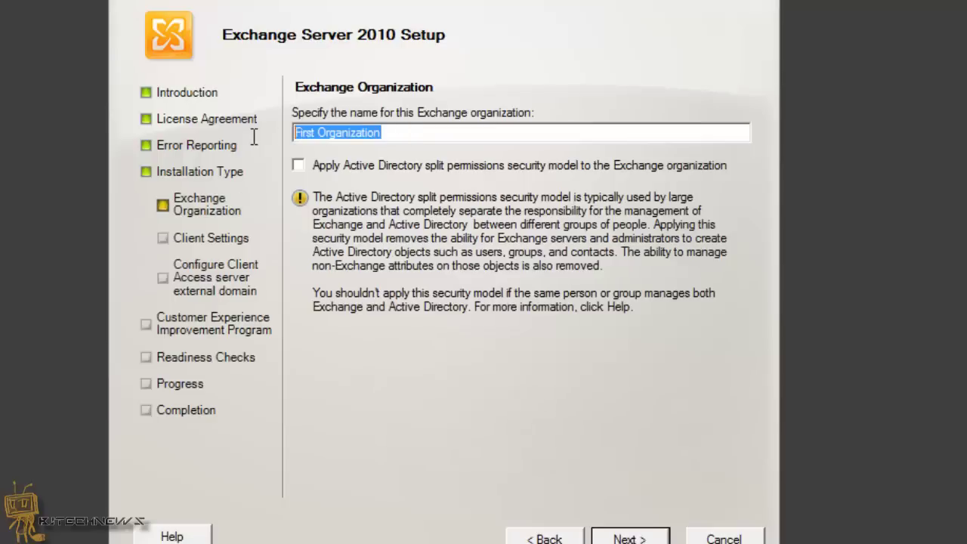
pyautogui.write('B')
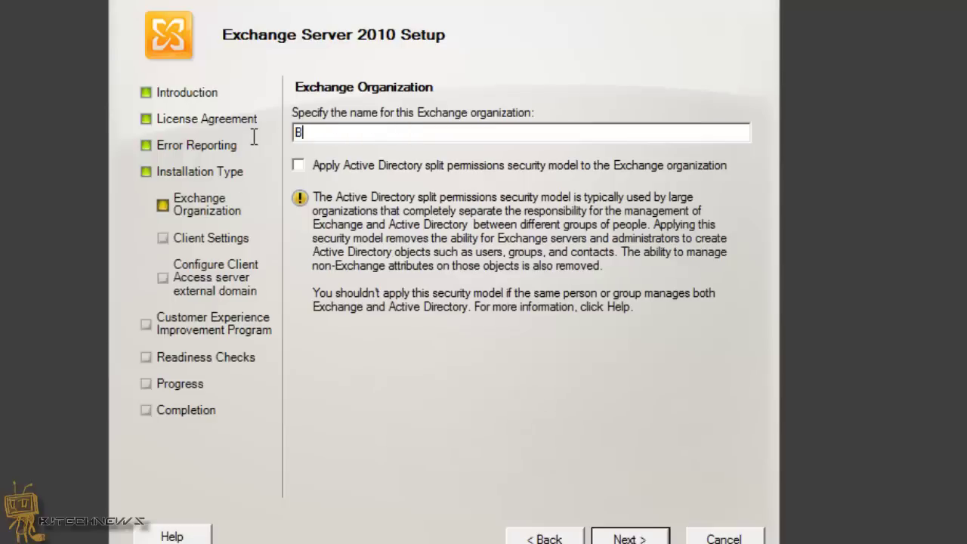
pyautogui.write('JTechNews')
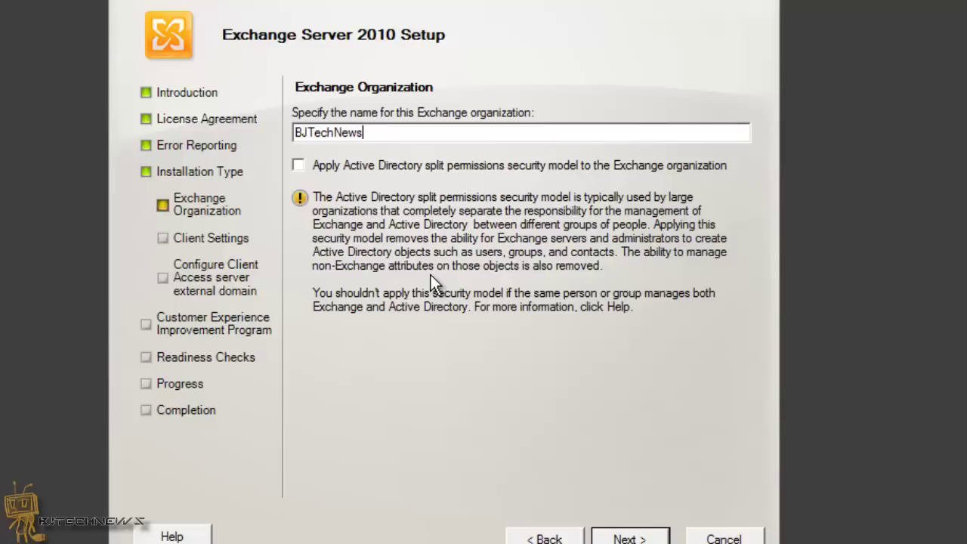
pyautogui.click(626, 539)
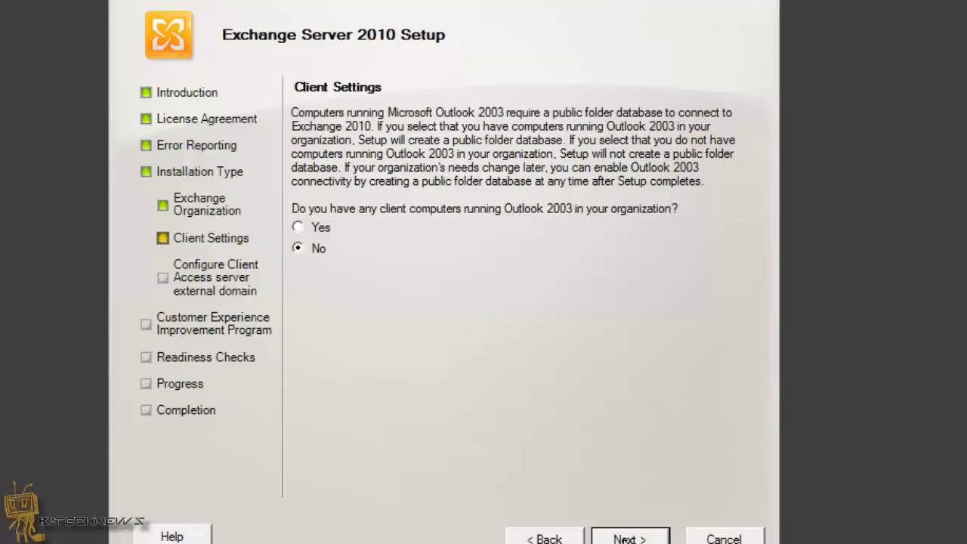
pyautogui.click(624, 539)
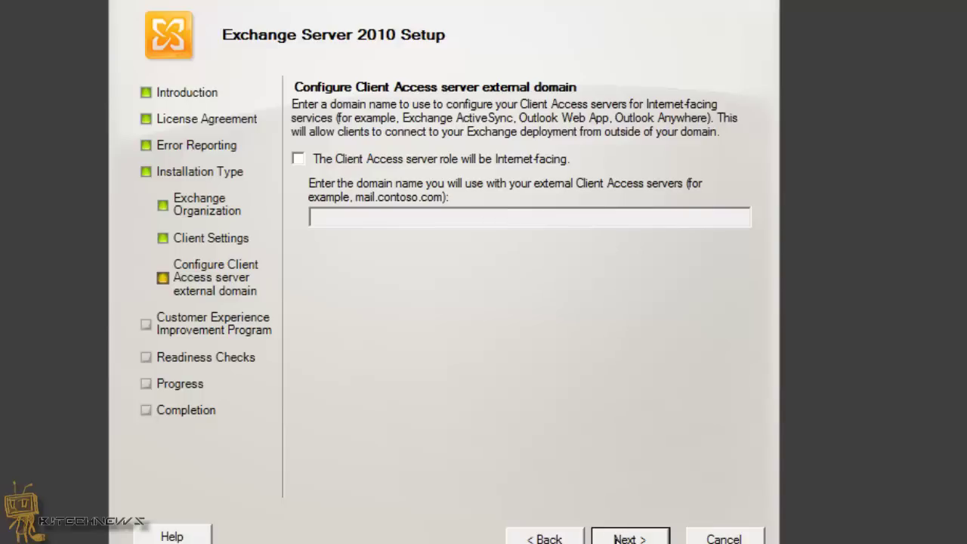
# Skip the internet-facing Client Access domain, decline the Customer Experience Improvement Program, and run readiness checks
pyautogui.click(630, 538)
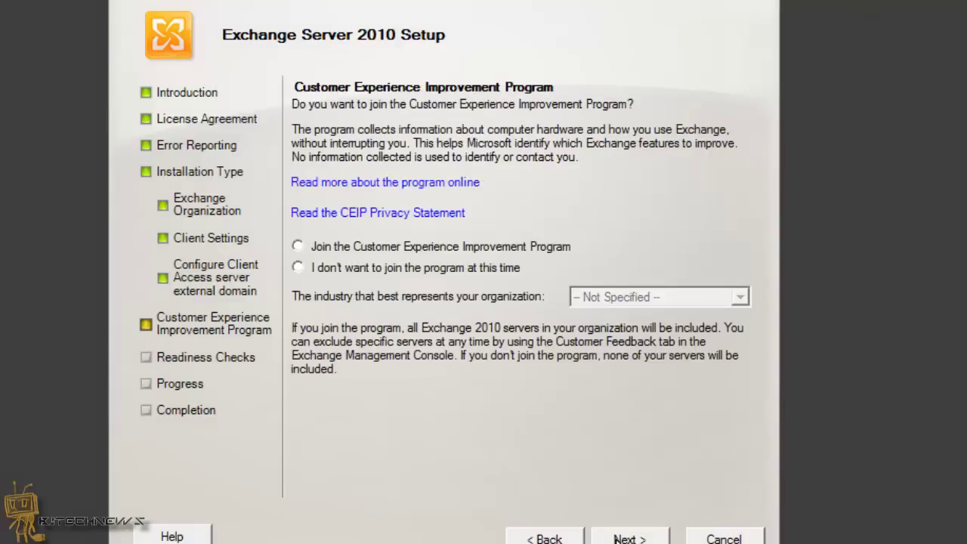
pyautogui.click(388, 269)
pyautogui.click(638, 535)
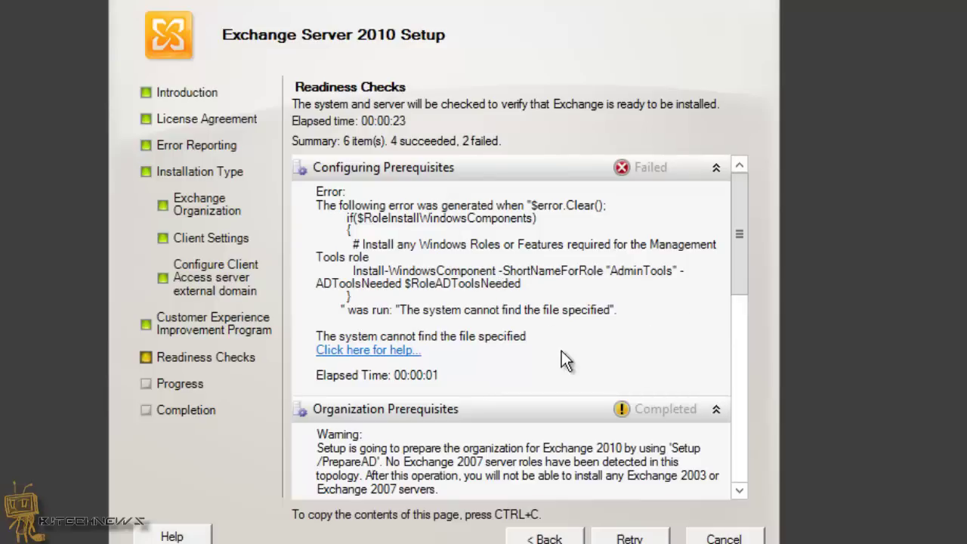
# Return to Installation Type and uncheck 'Automatically install Windows Server roles and features'
pyautogui.click(546, 537)
pyautogui.click(545, 536)
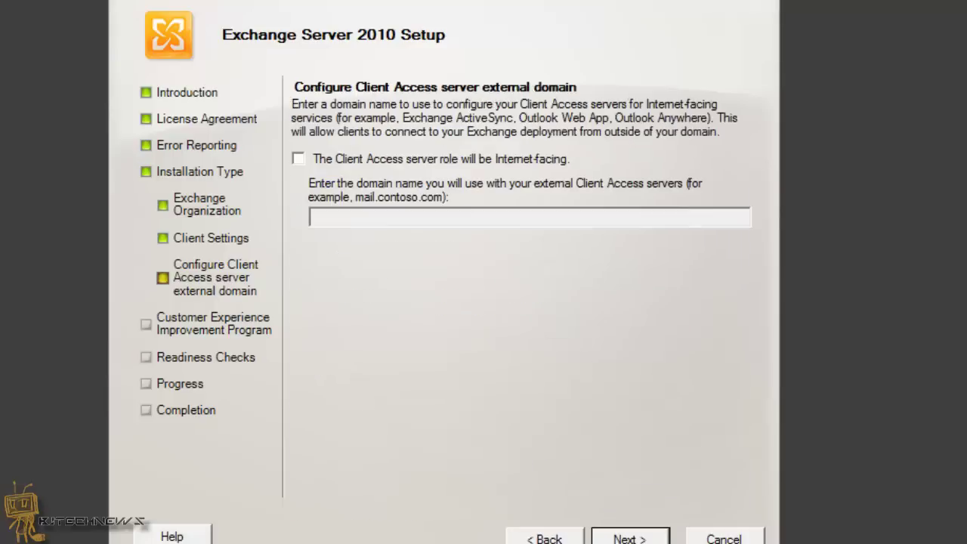
pyautogui.click(545, 537)
pyautogui.click(546, 536)
pyautogui.click(546, 536)
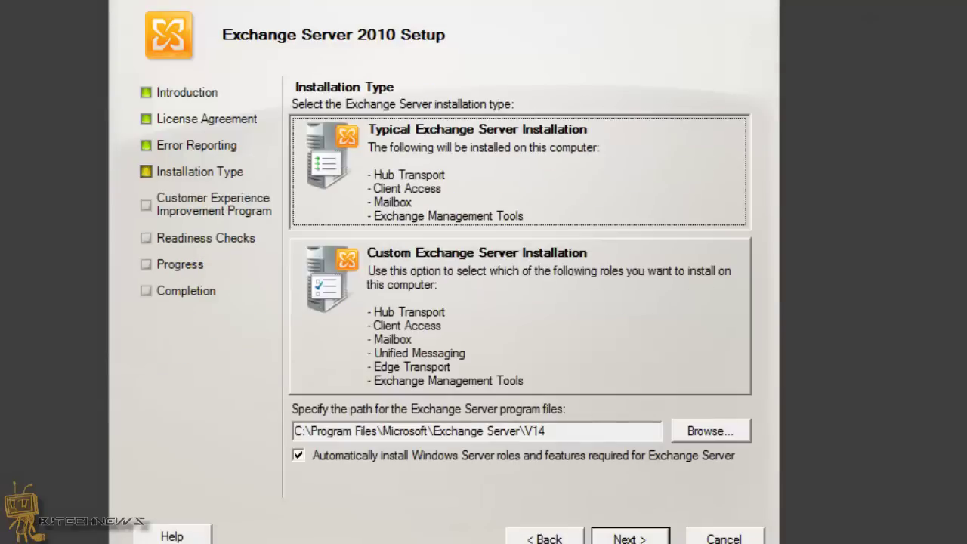
pyautogui.click(546, 536)
pyautogui.press('Return')
pyautogui.click(299, 457)
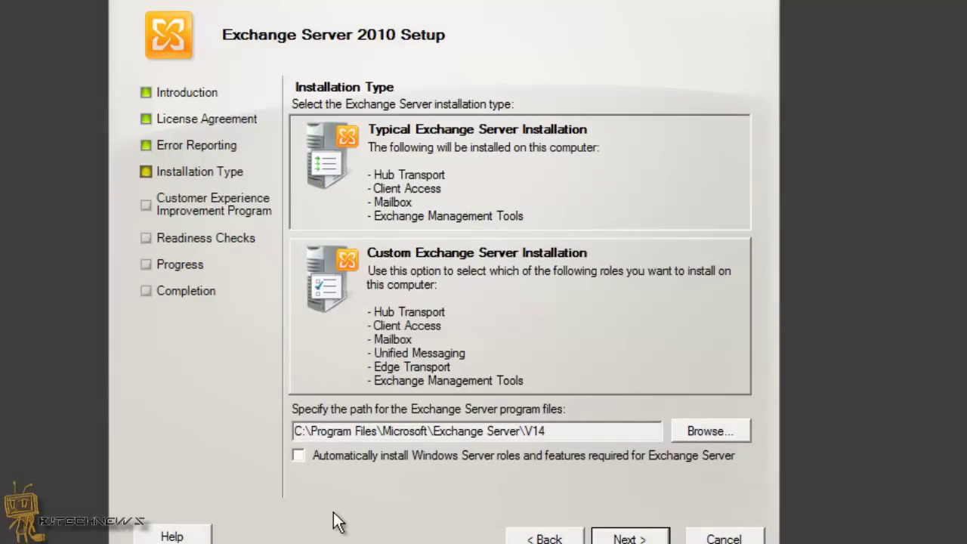
# Advance through the filled-in pages to rerun the readiness checks with no failures
pyautogui.click(626, 538)
pyautogui.click(626, 538)
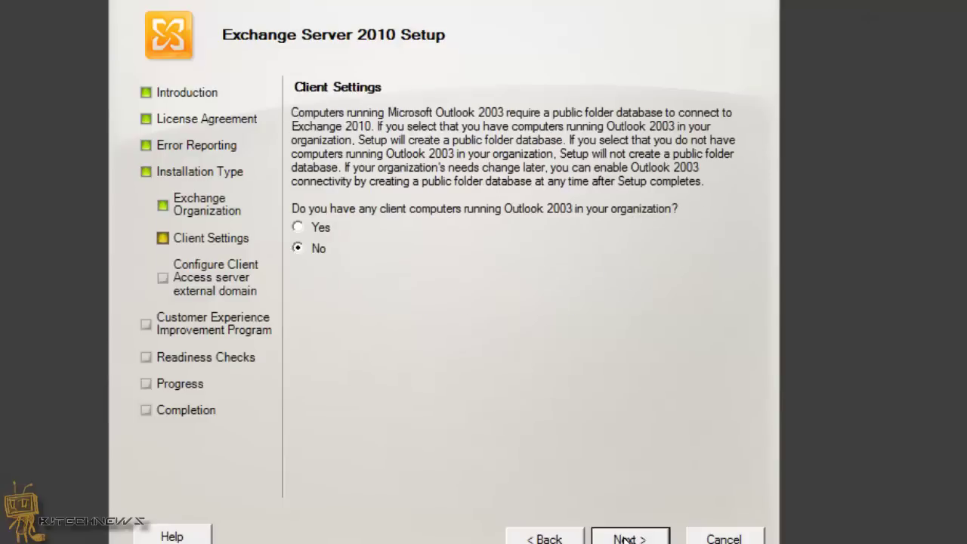
pyautogui.click(625, 538)
pyautogui.click(625, 539)
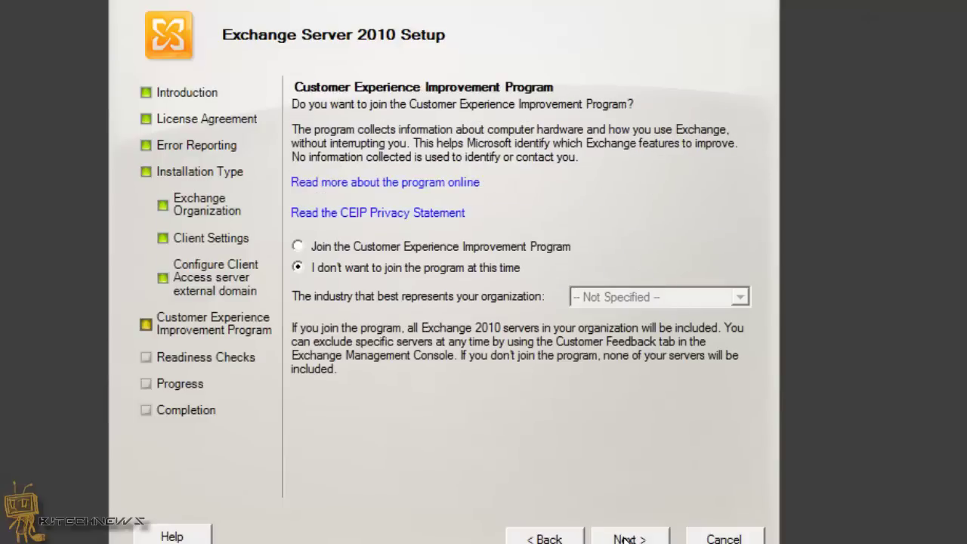
pyautogui.click(625, 539)
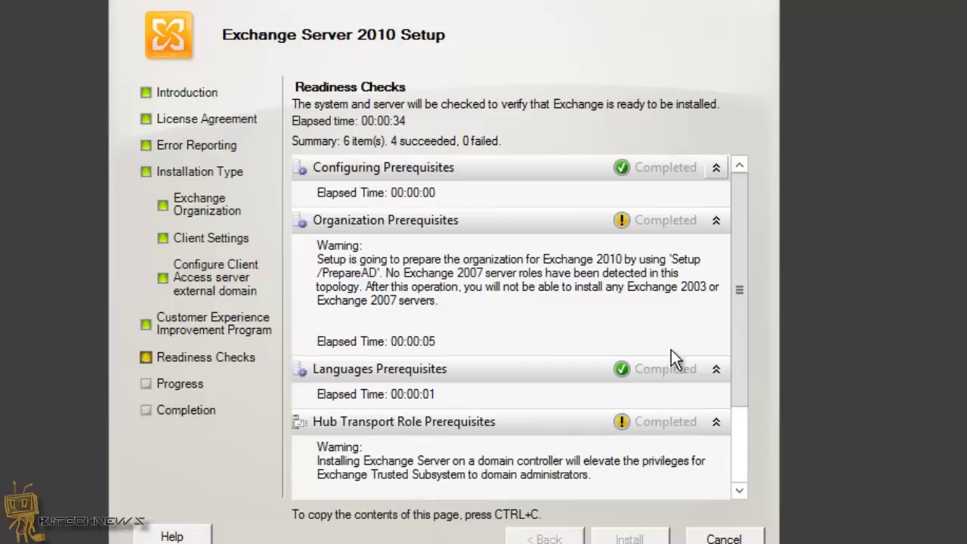
# Install Exchange Server 2010, confirm every role completed on the Completion list, and finish the wizard
pyautogui.moveTo(738, 328); pyautogui.dragTo(740, 460)
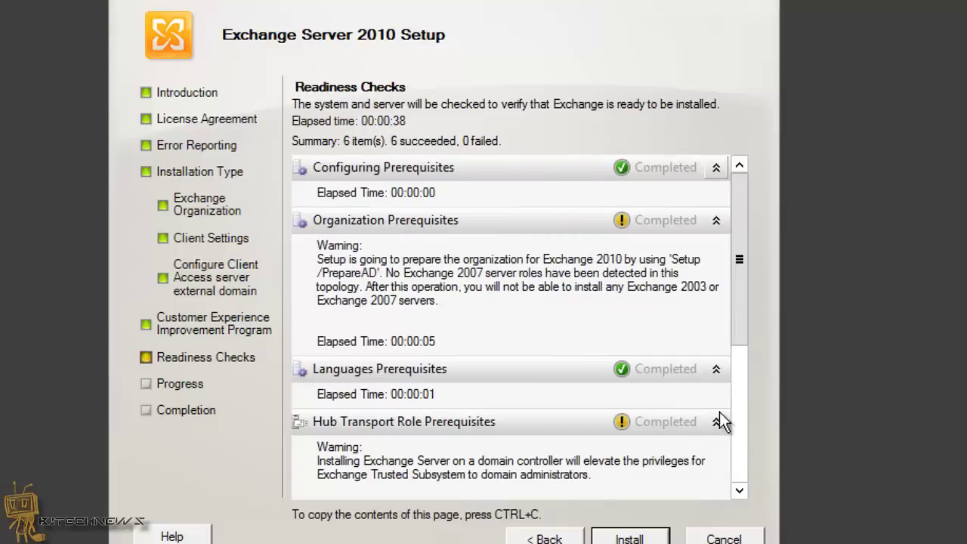
pyautogui.click(635, 539)
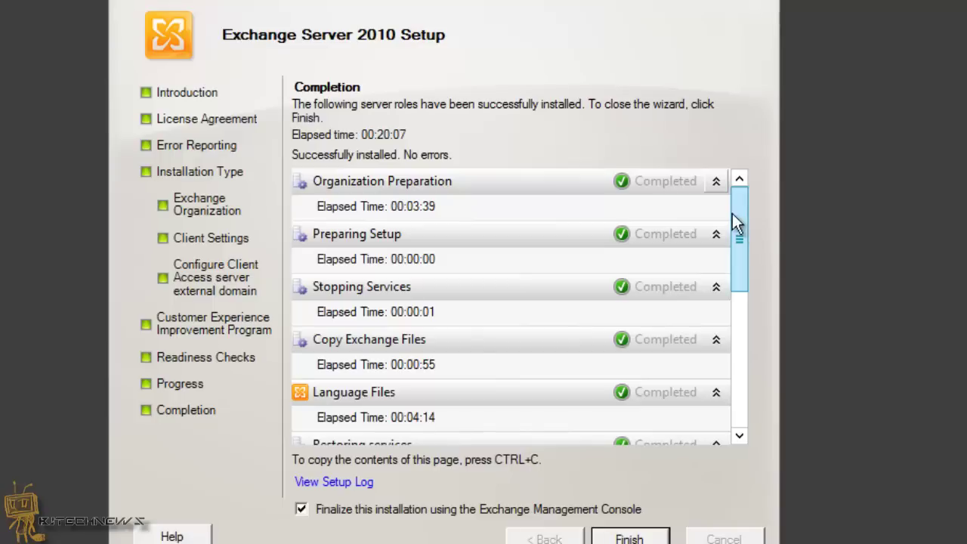
pyautogui.moveTo(738, 214); pyautogui.dragTo(743, 350)
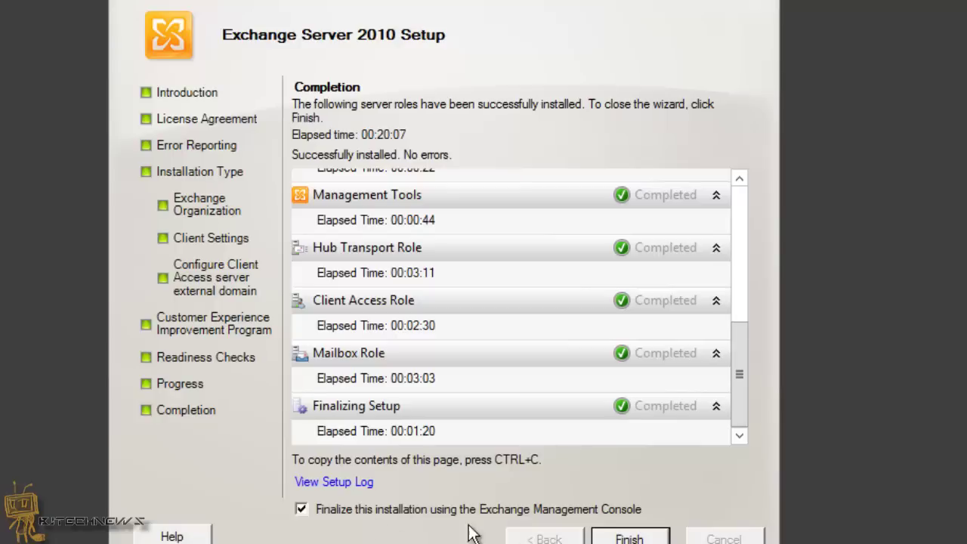
pyautogui.click(624, 539)
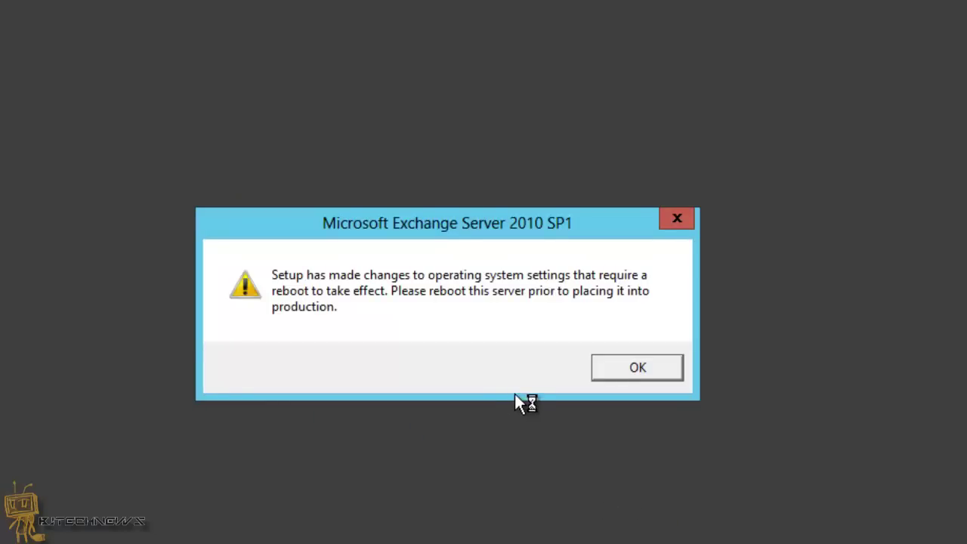
# Dismiss the reboot notice and exit the Exchange Server 2010 setup launcher
pyautogui.click(650, 372)
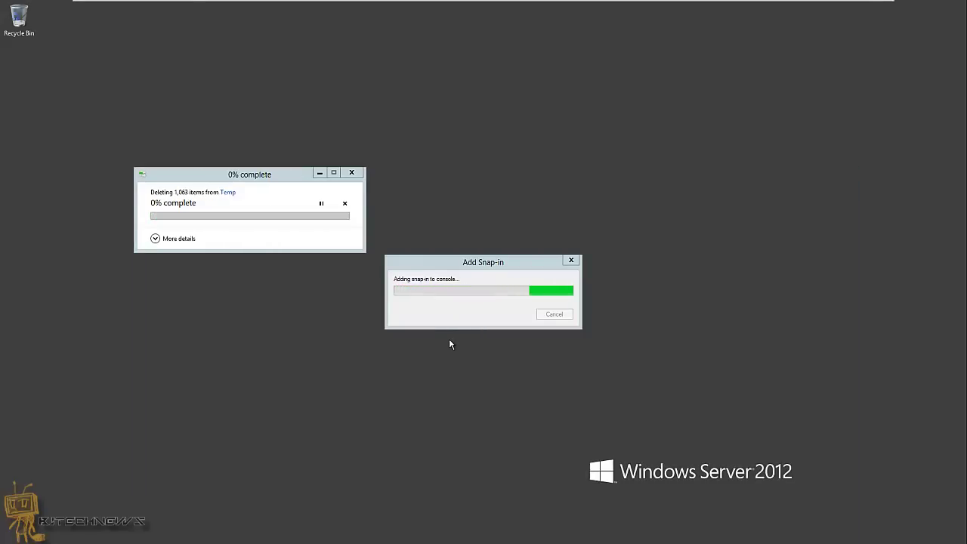
pyautogui.click(158, 239)
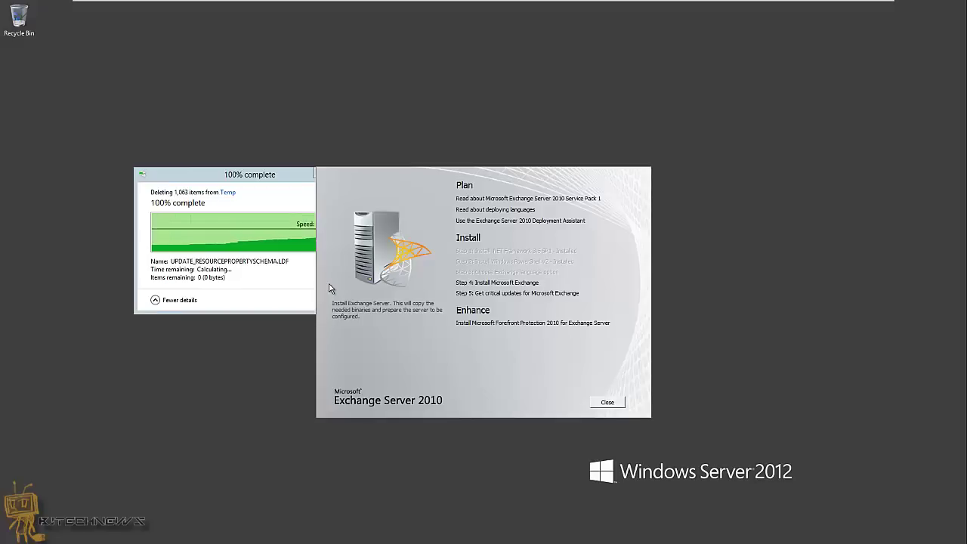
pyautogui.click(621, 408)
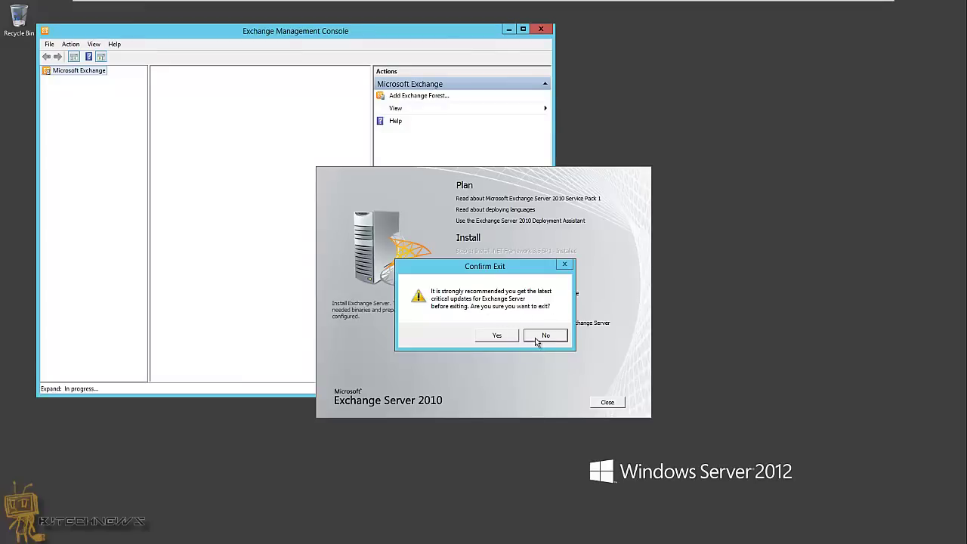
pyautogui.click(501, 337)
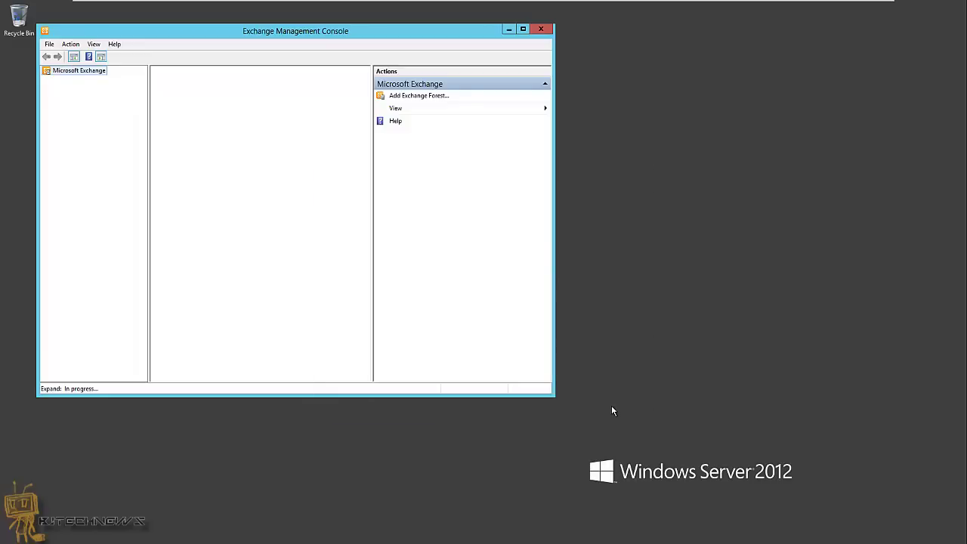